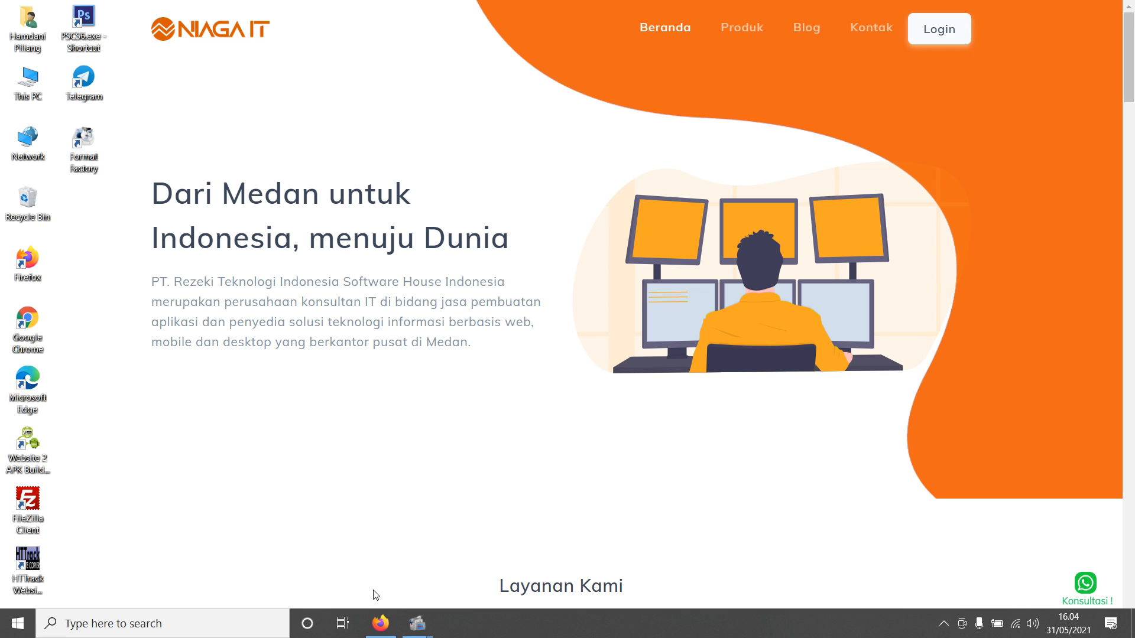
- Open the pt-lmp.com site in a new browser tab
left_click(379, 625)
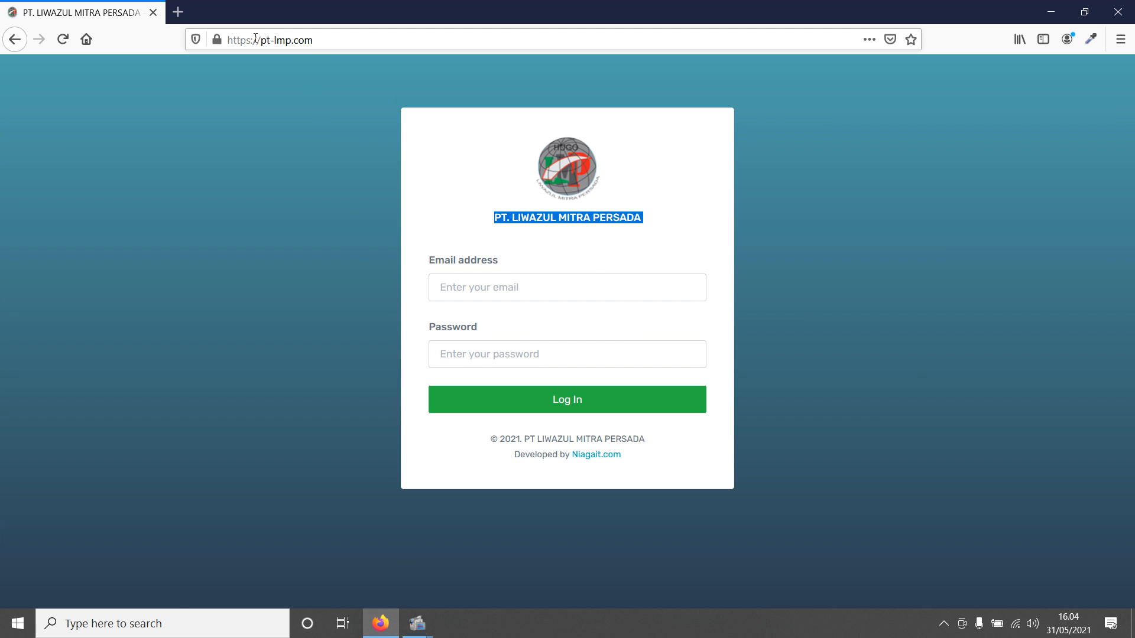
left_click(178, 13)
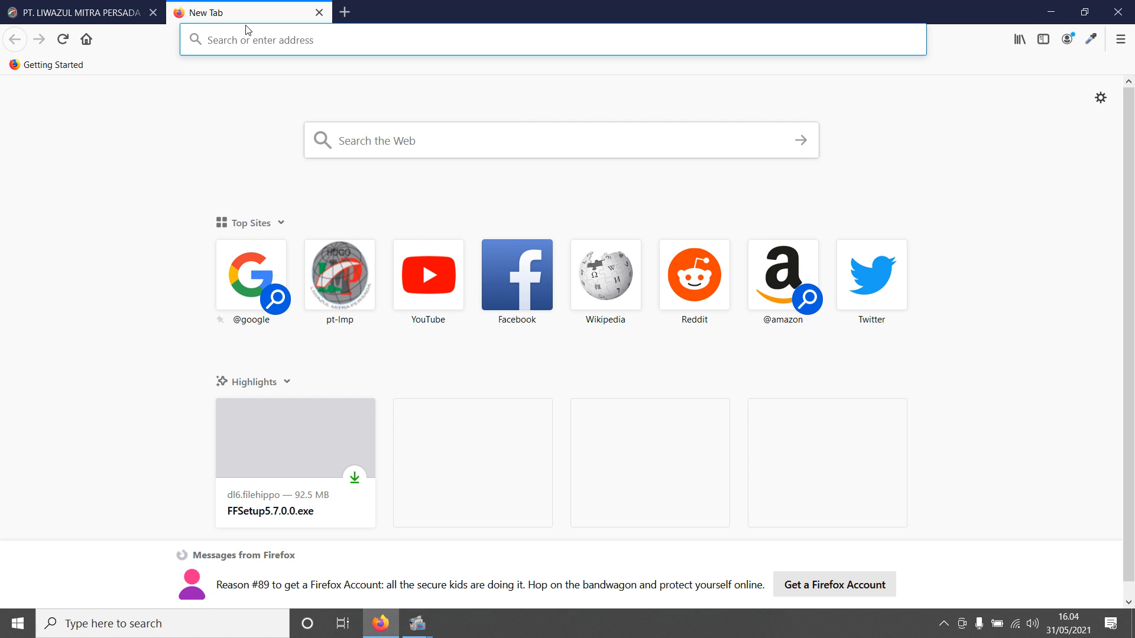
type("PT-")
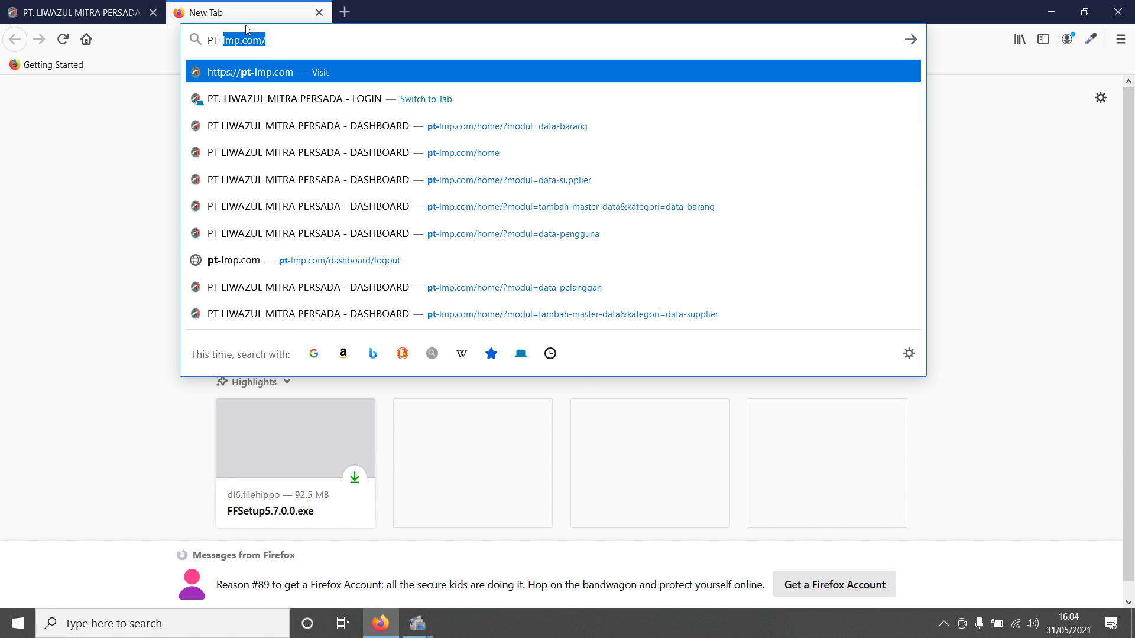
type("LMP.C")
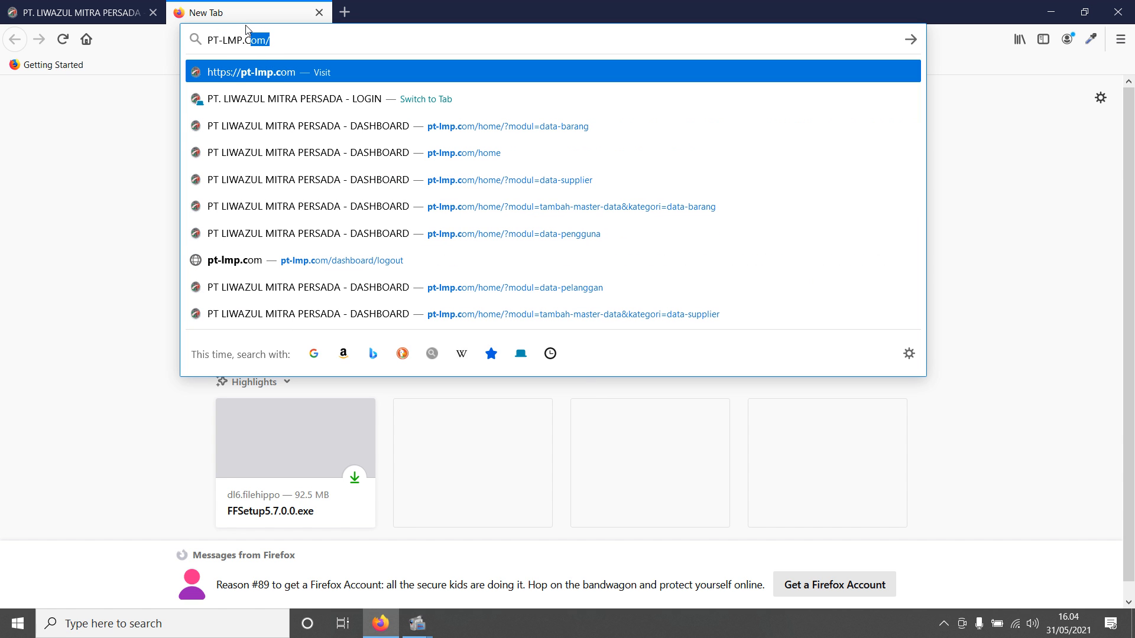
type("OM")
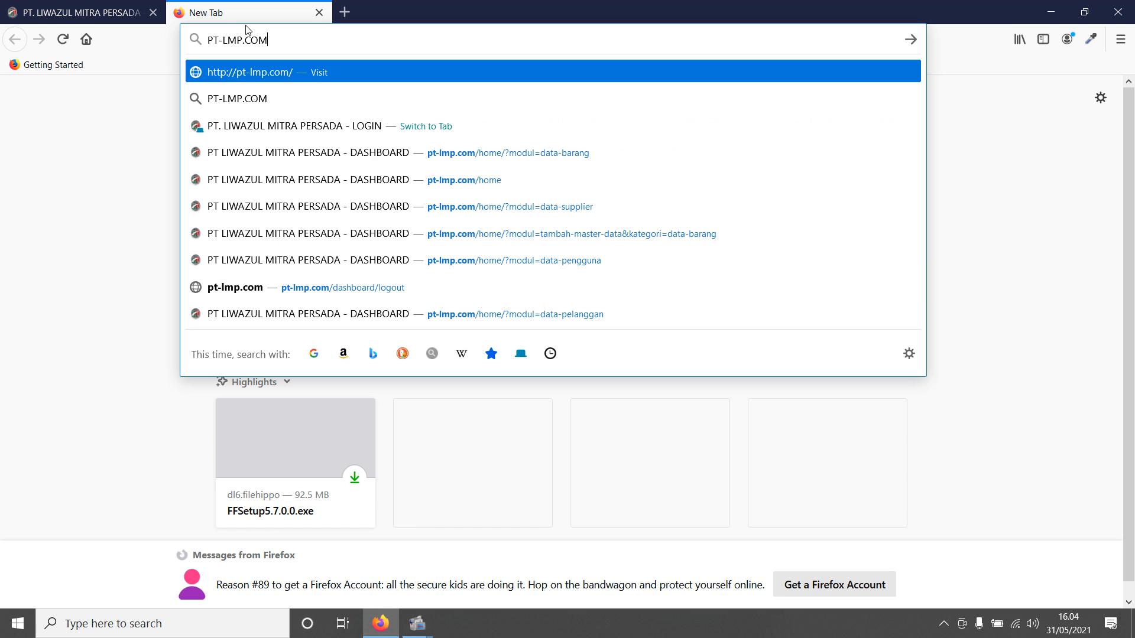
key("Return")
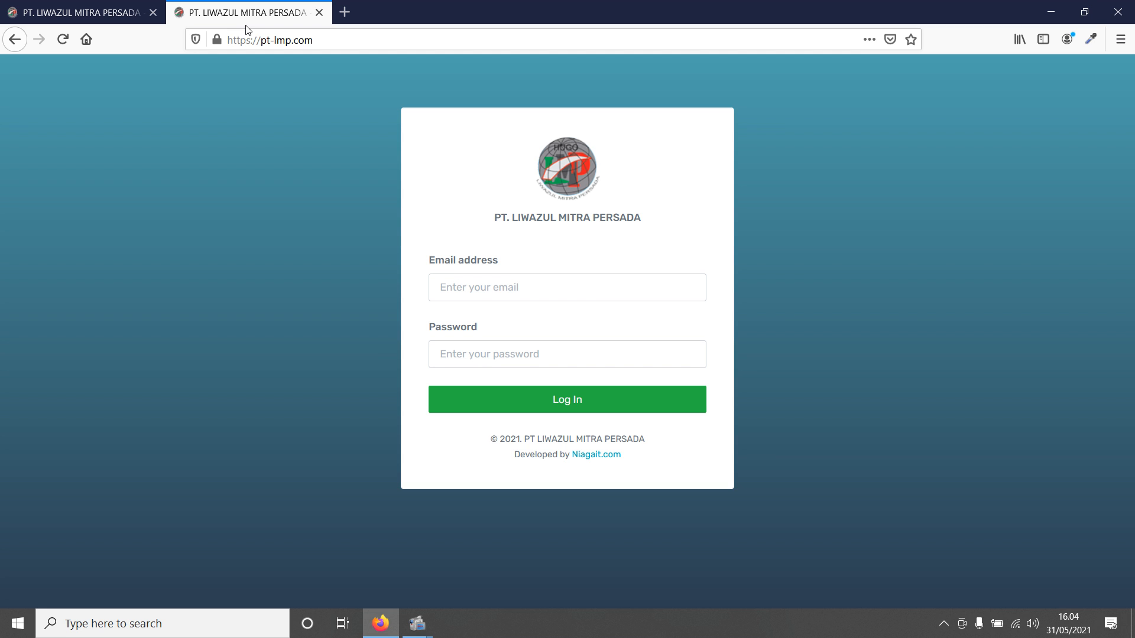
- Log in using the saved account email and password
left_click(593, 291)
type("sup")
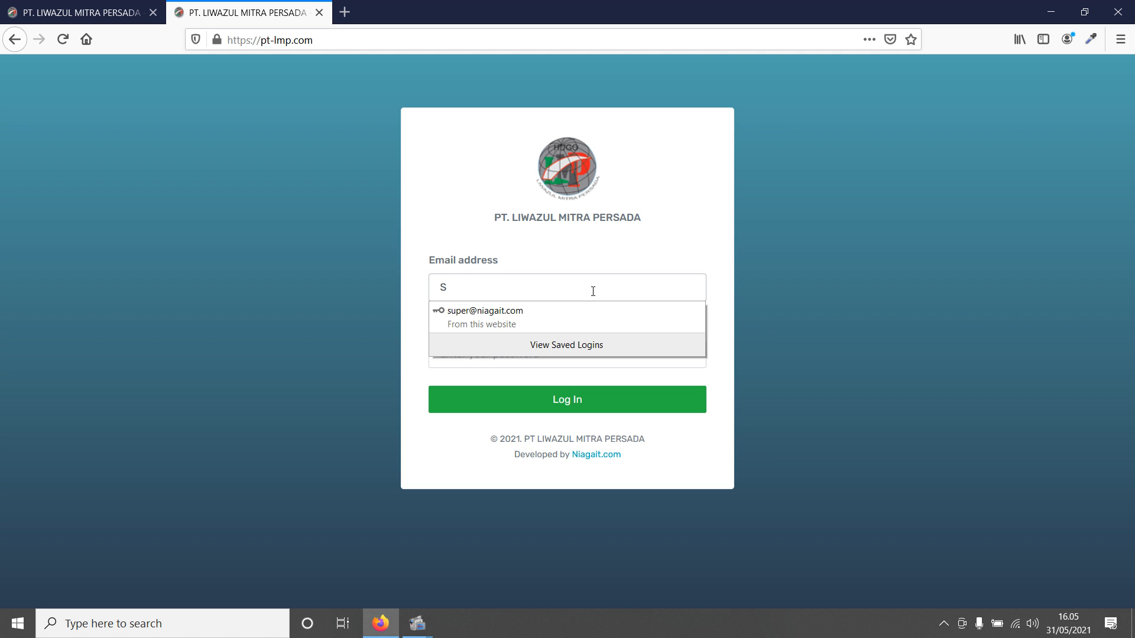
key("Down")
key("Return")
key("Return")
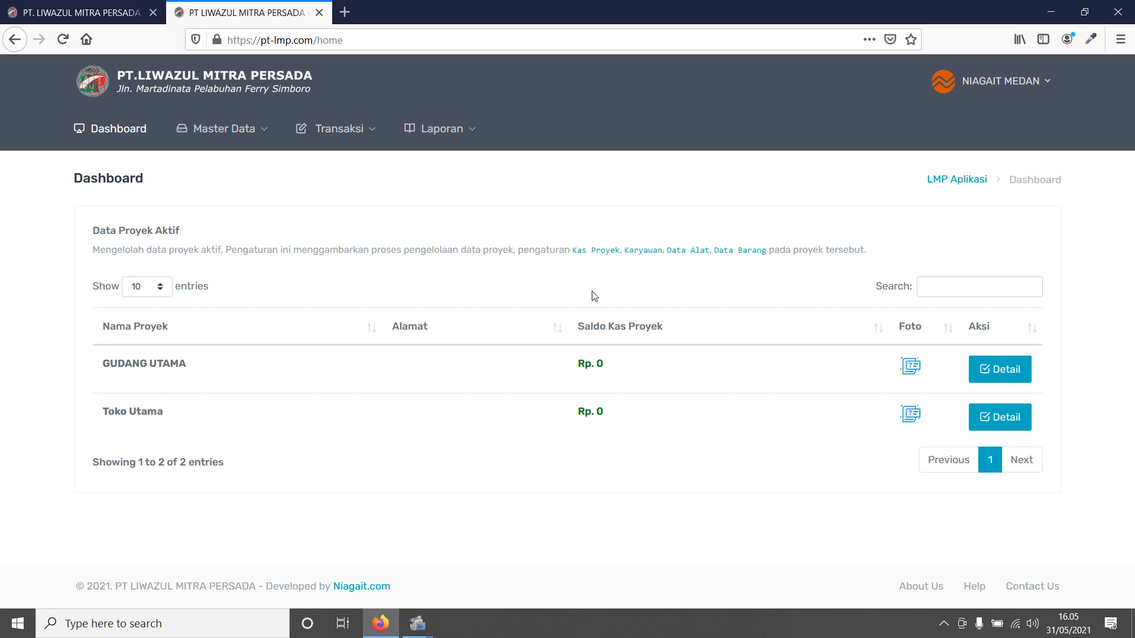
- Open the user master data list (Data Pengguna)
left_click(240, 128)
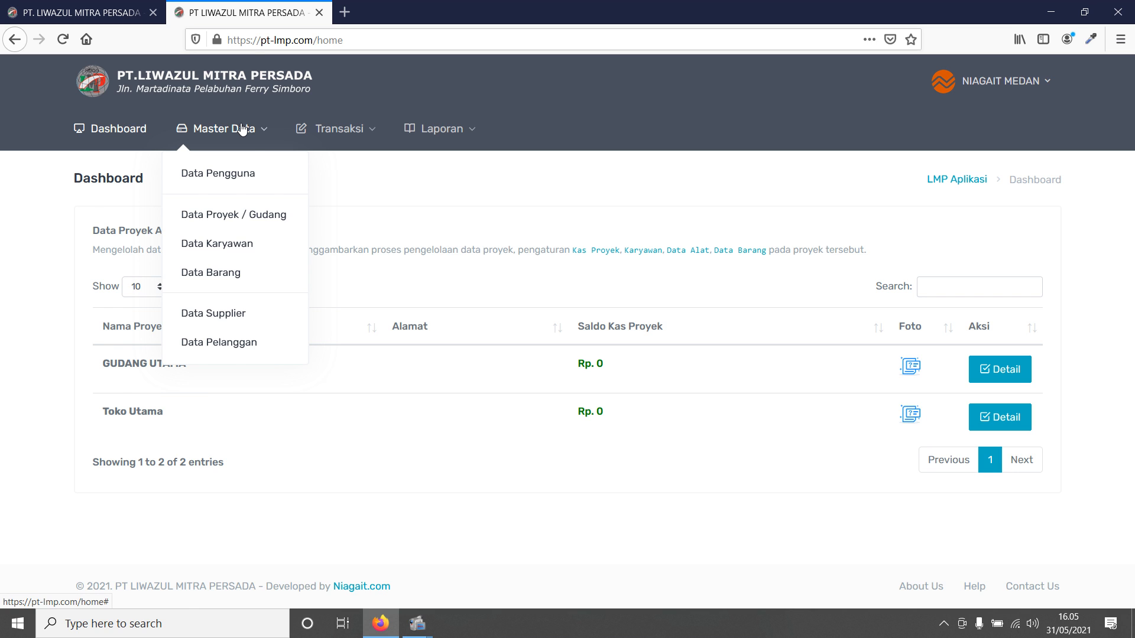
left_click(247, 184)
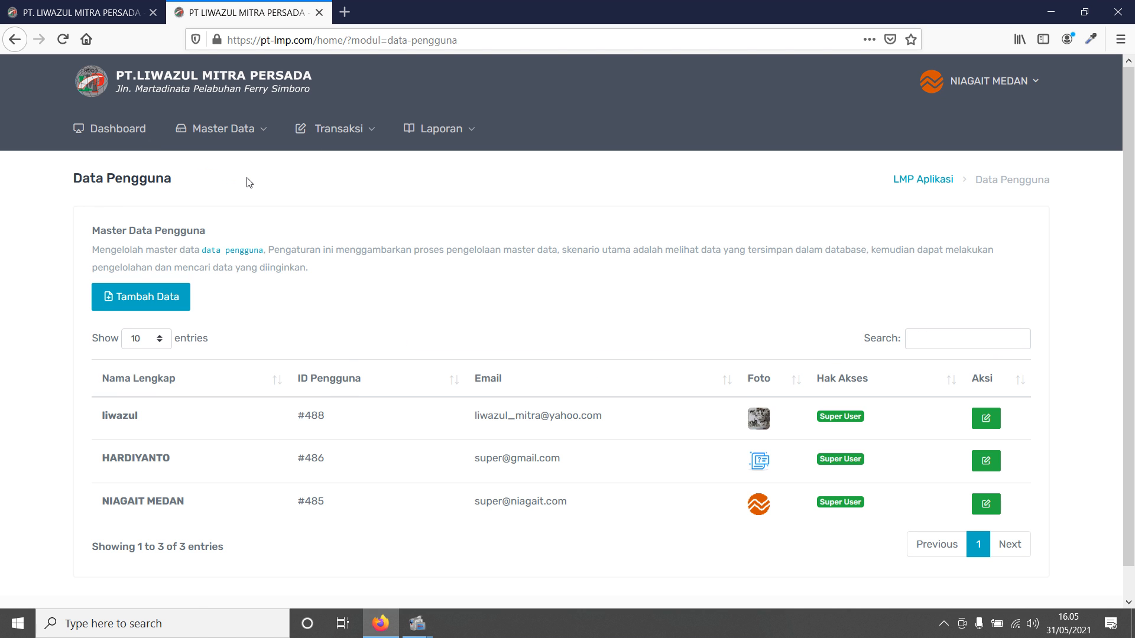
mouse_move(243, 130)
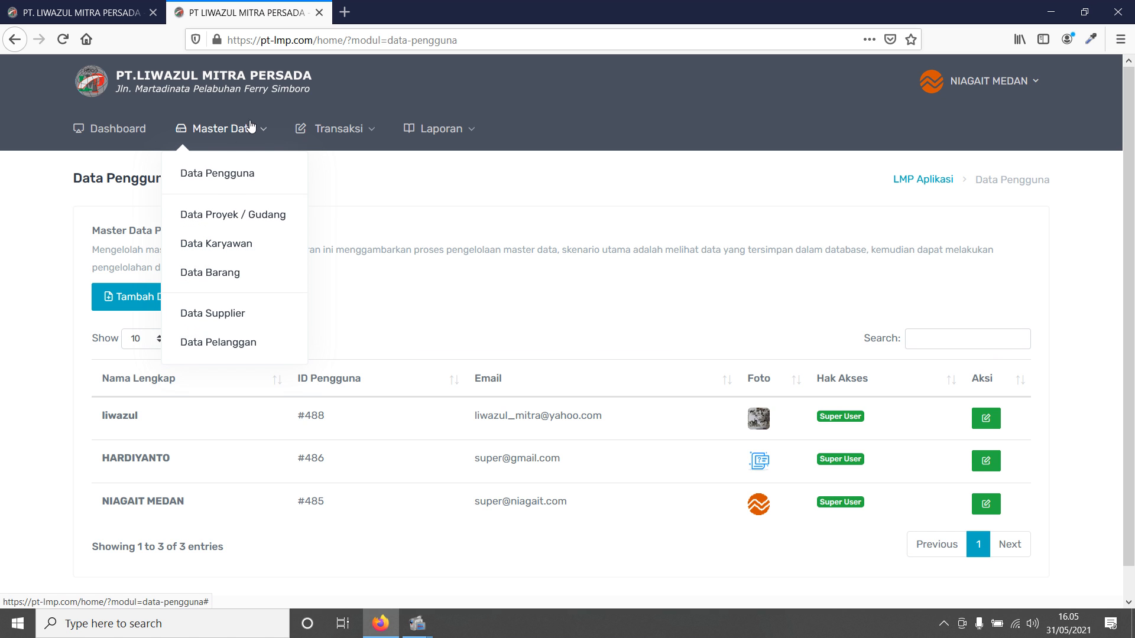
left_click(219, 181)
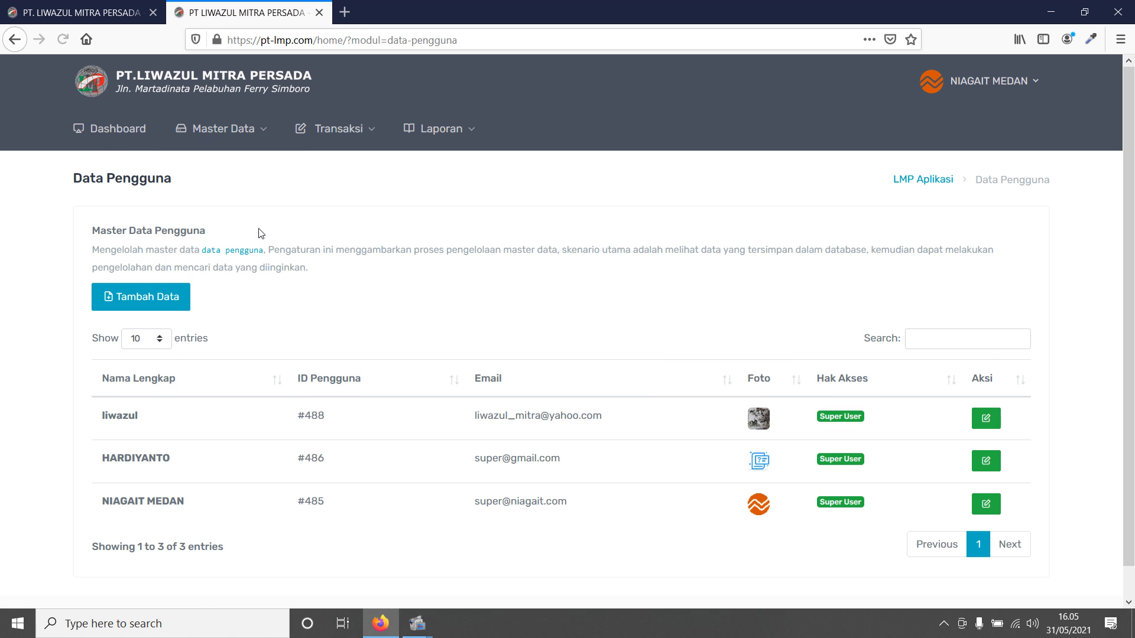
- Open the edit form for the NIAGAIT MEDAN user
scroll(272, 408, "down", 1)
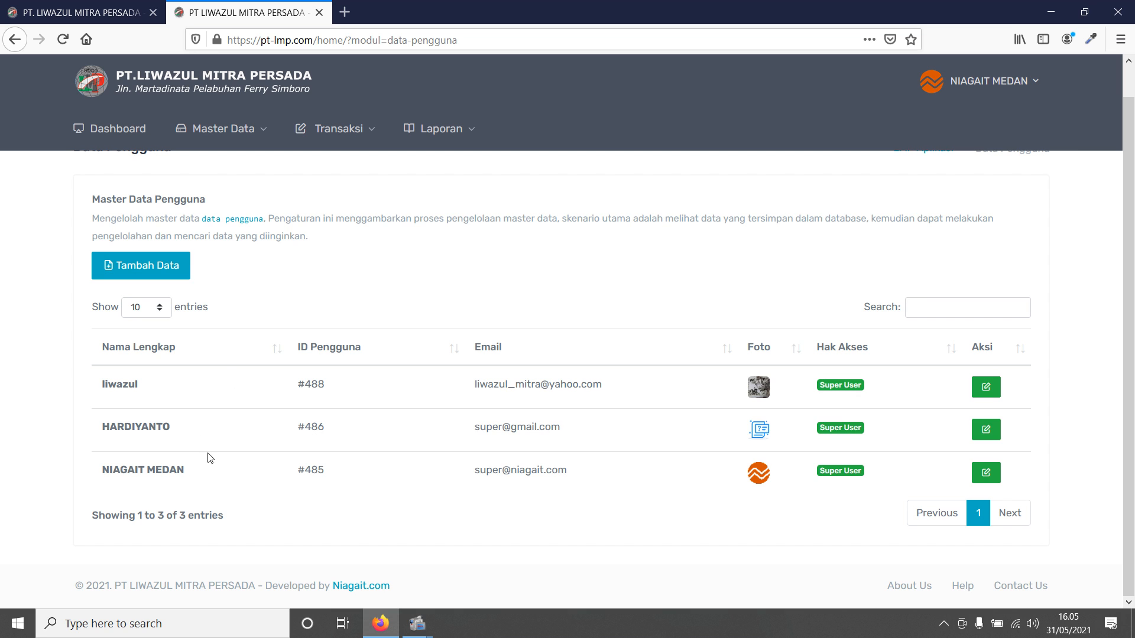
left_click(985, 475)
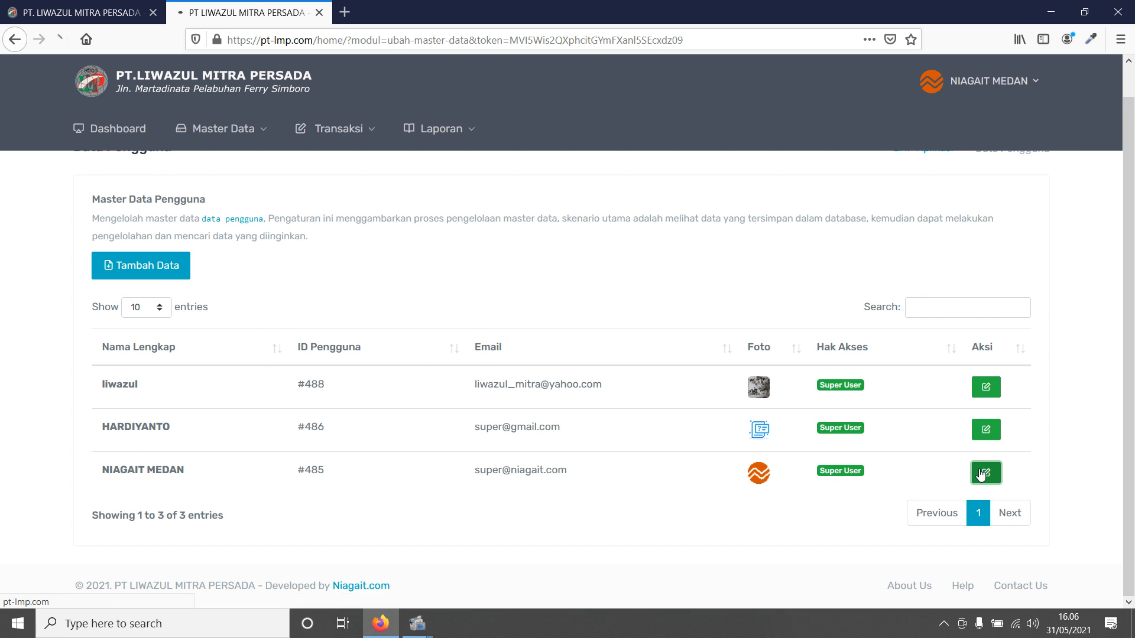
scroll(697, 451, "down", 3)
left_click(468, 475)
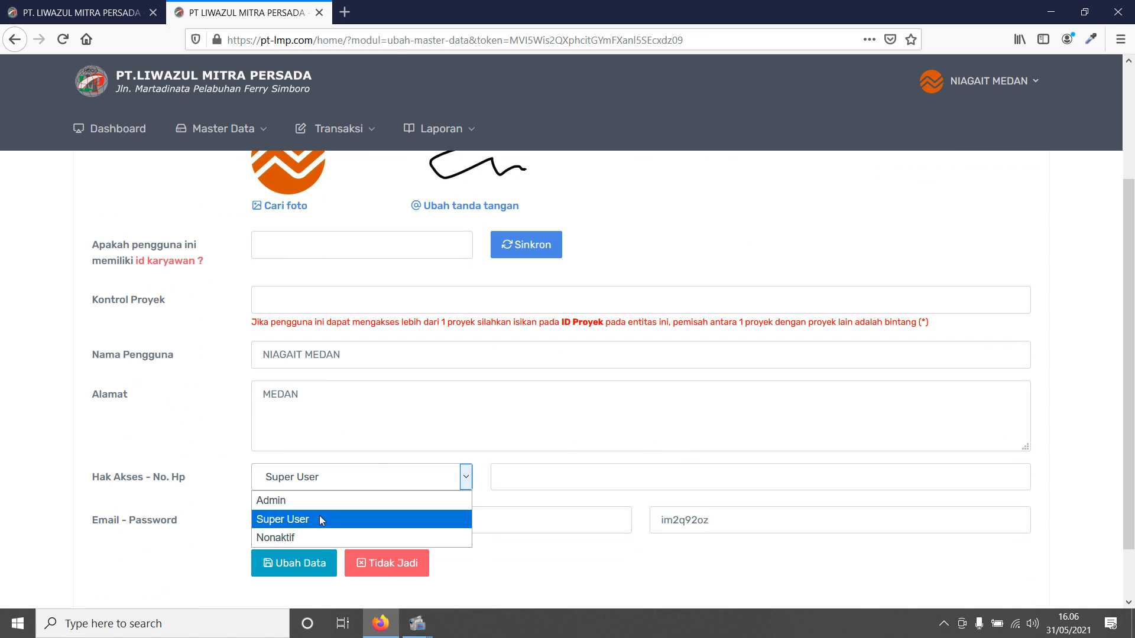
left_click(297, 541)
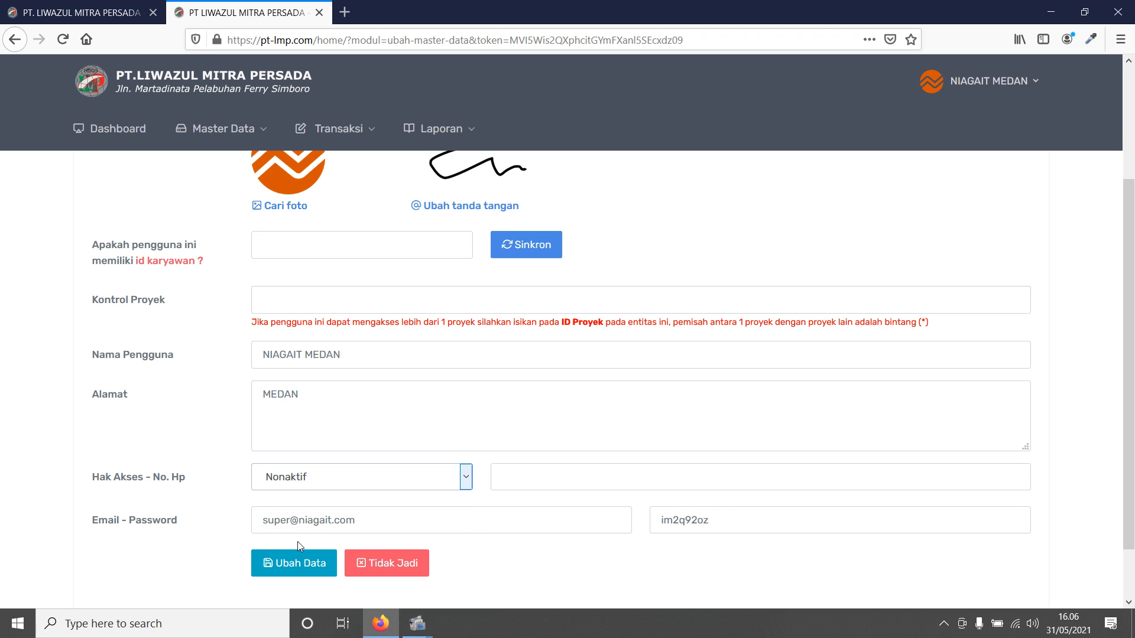
left_click(323, 473)
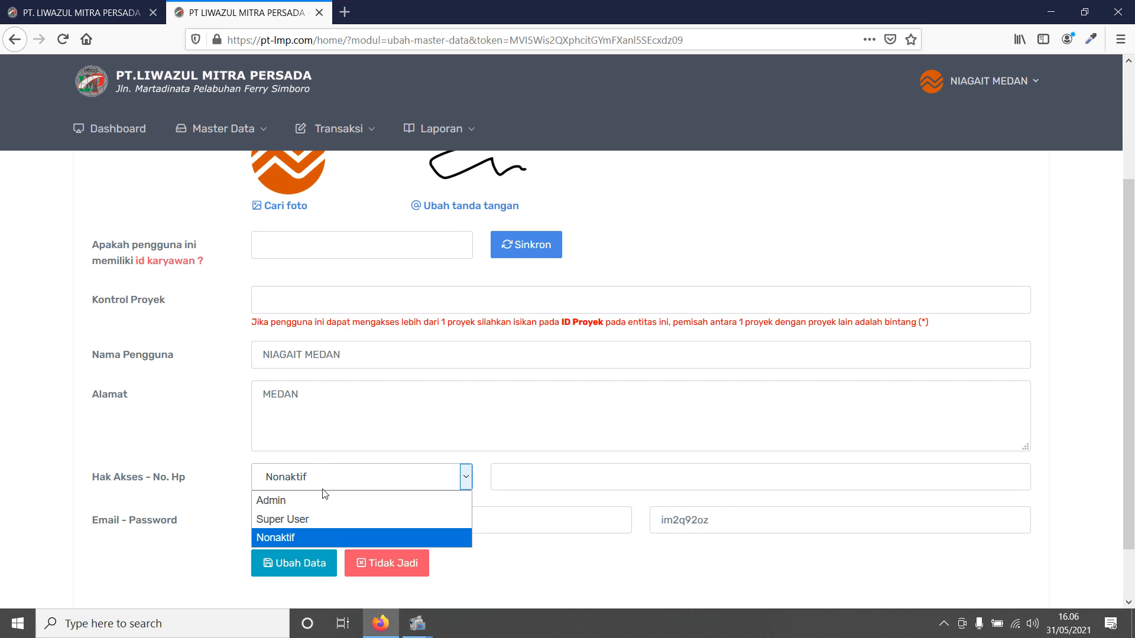
left_click(319, 521)
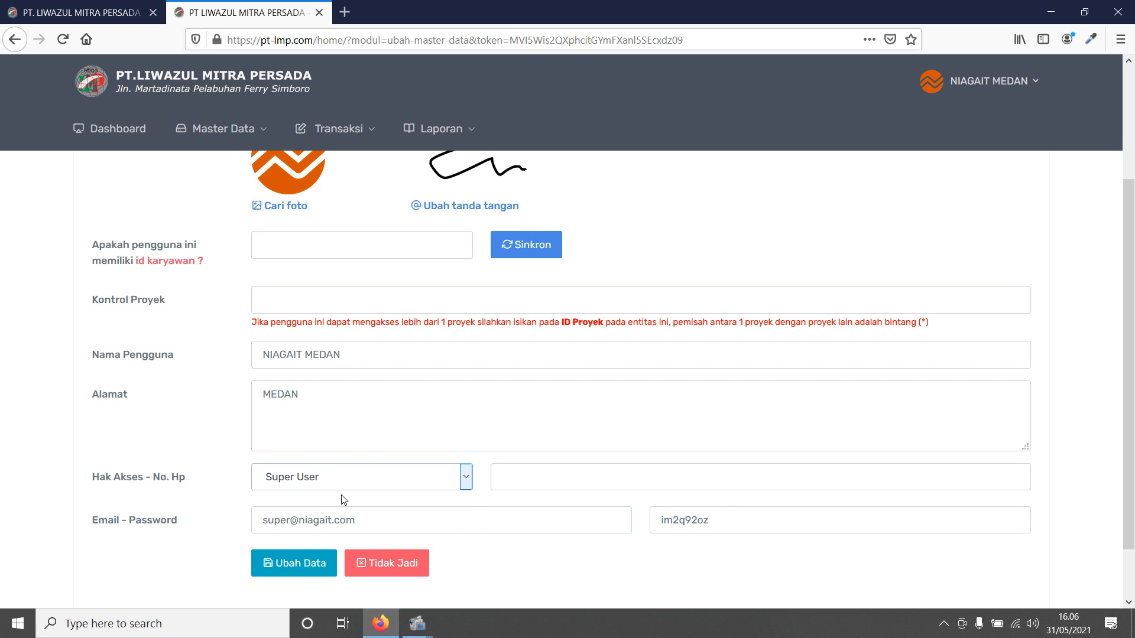
- Change the user's name to NIAGAIT and save the changes
scroll(331, 502, "up", 3)
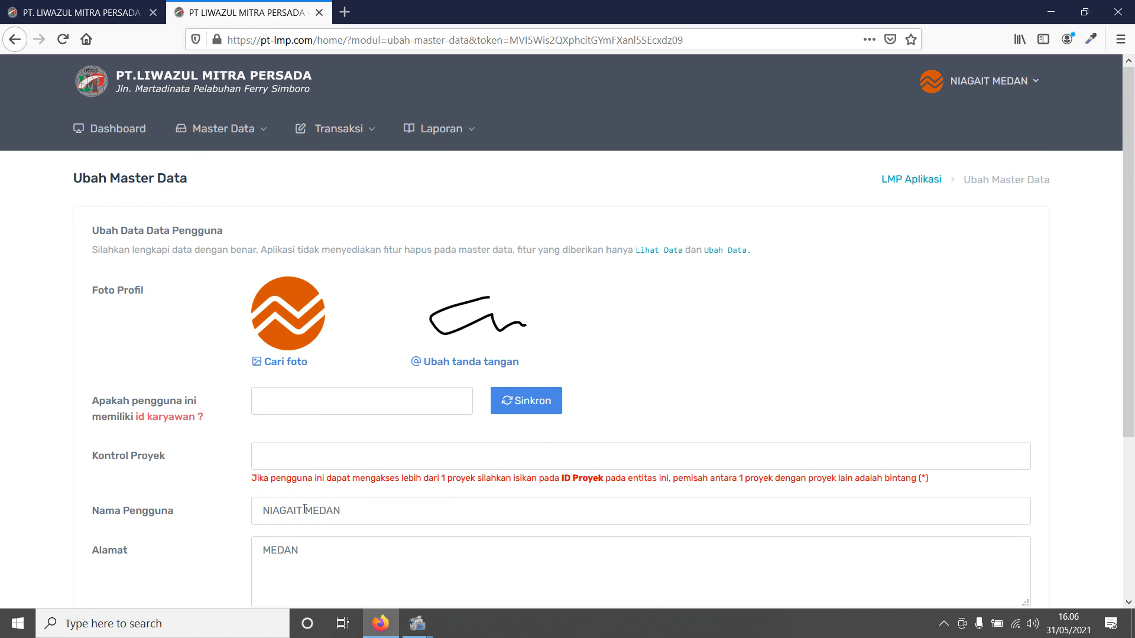
double_click(305, 509)
key("BackSpace")
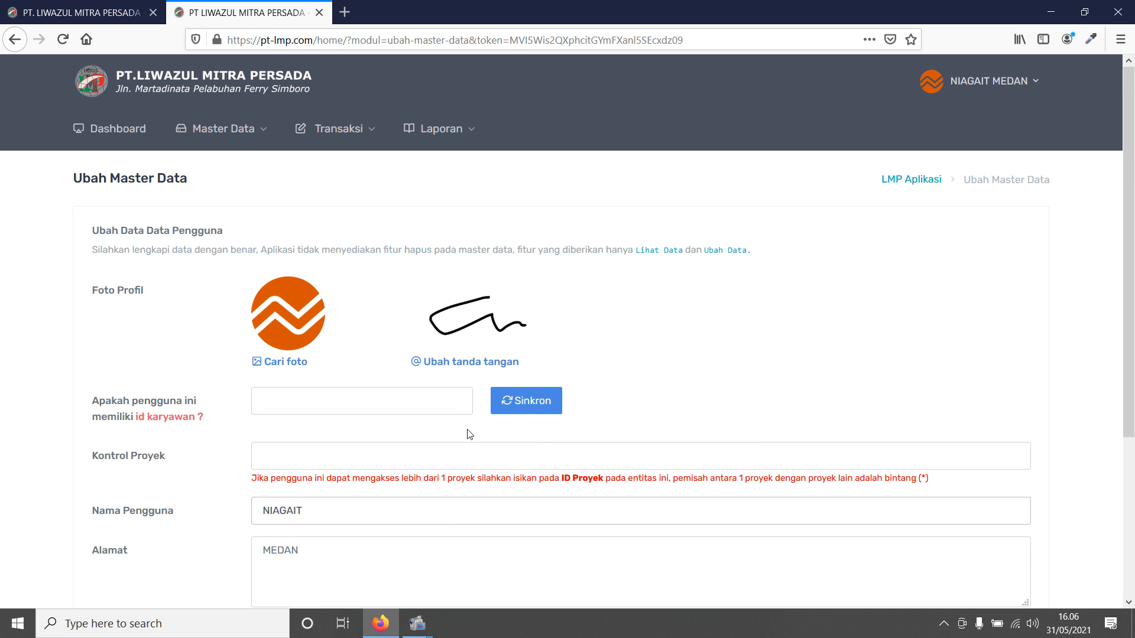
scroll(470, 434, "down", 3)
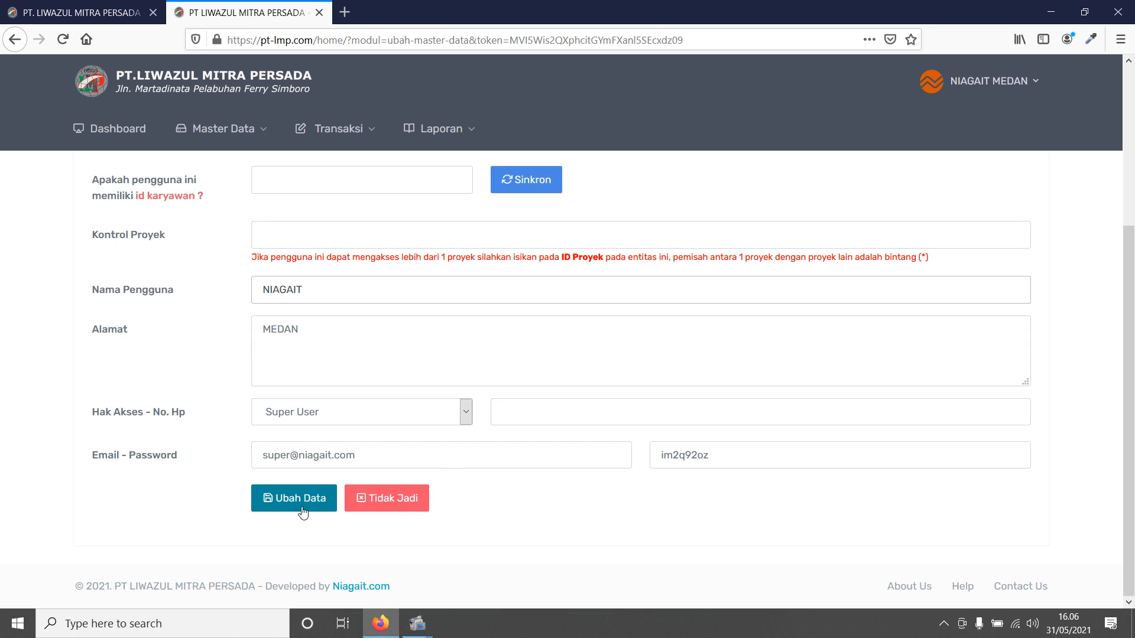
left_click(302, 508)
left_click(561, 289)
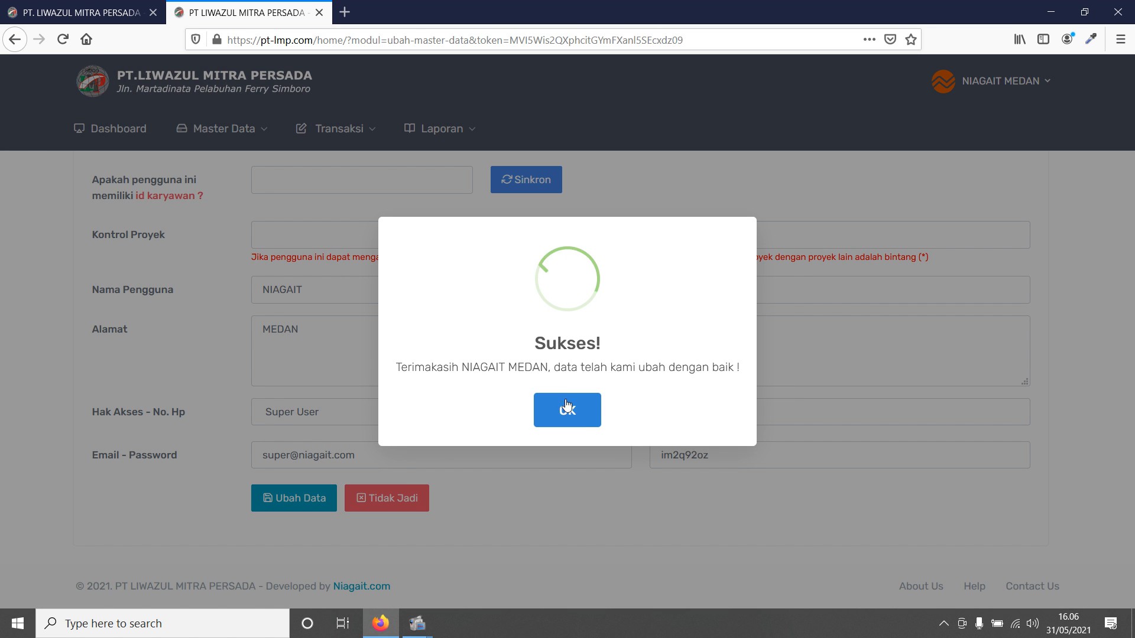
left_click(566, 417)
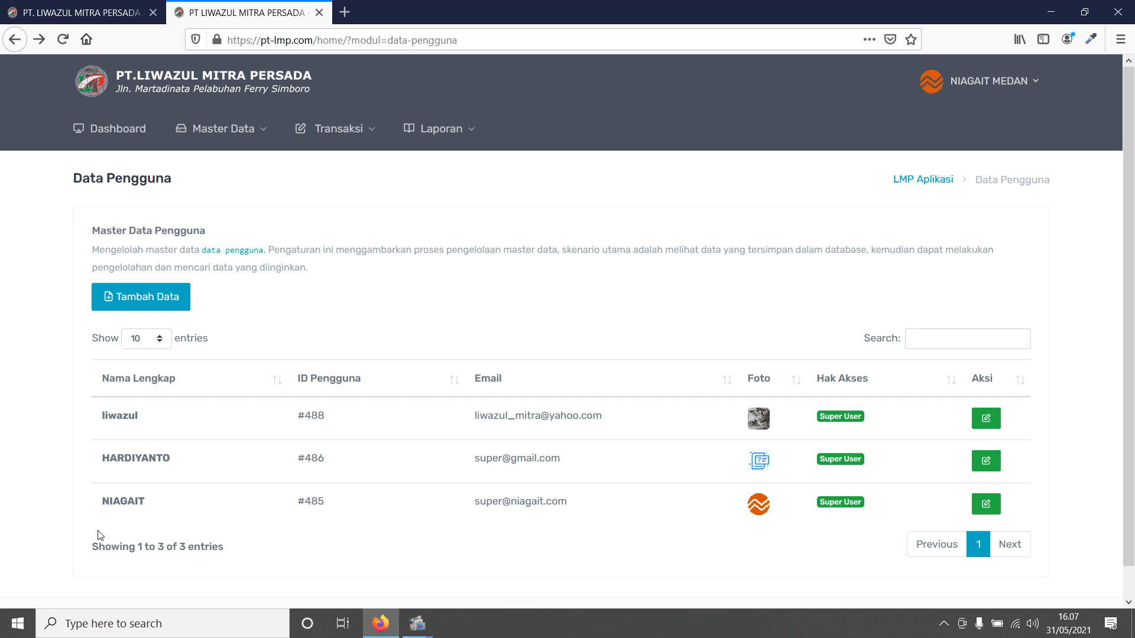
- Add a new project/warehouse named GUDANG 2 with address MEDAN and save it
mouse_move(204, 146)
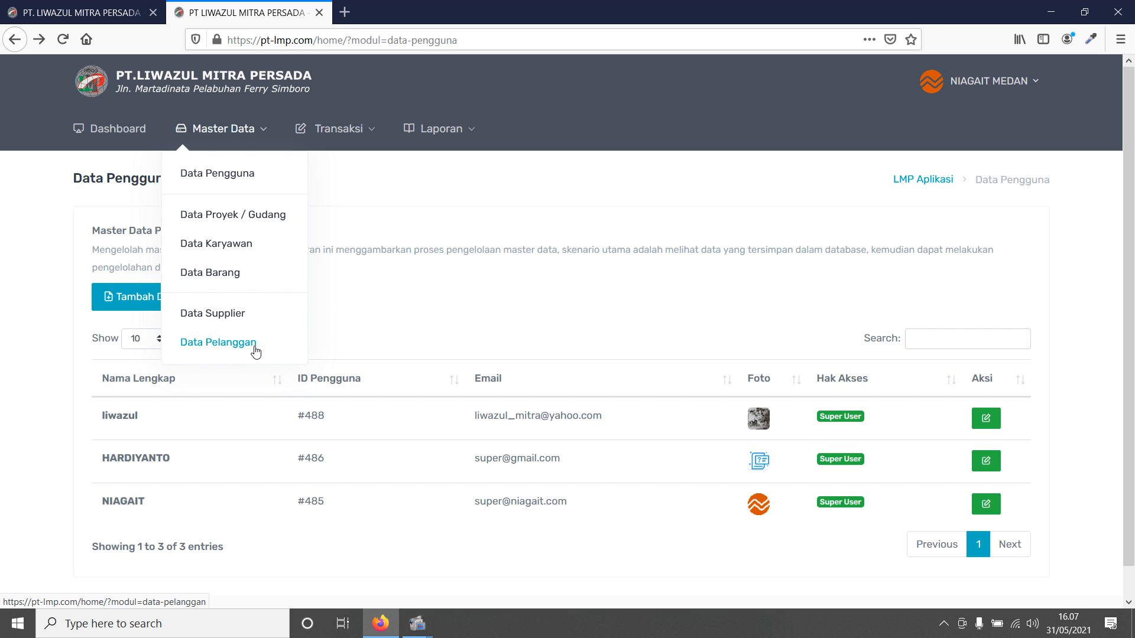
left_click(270, 222)
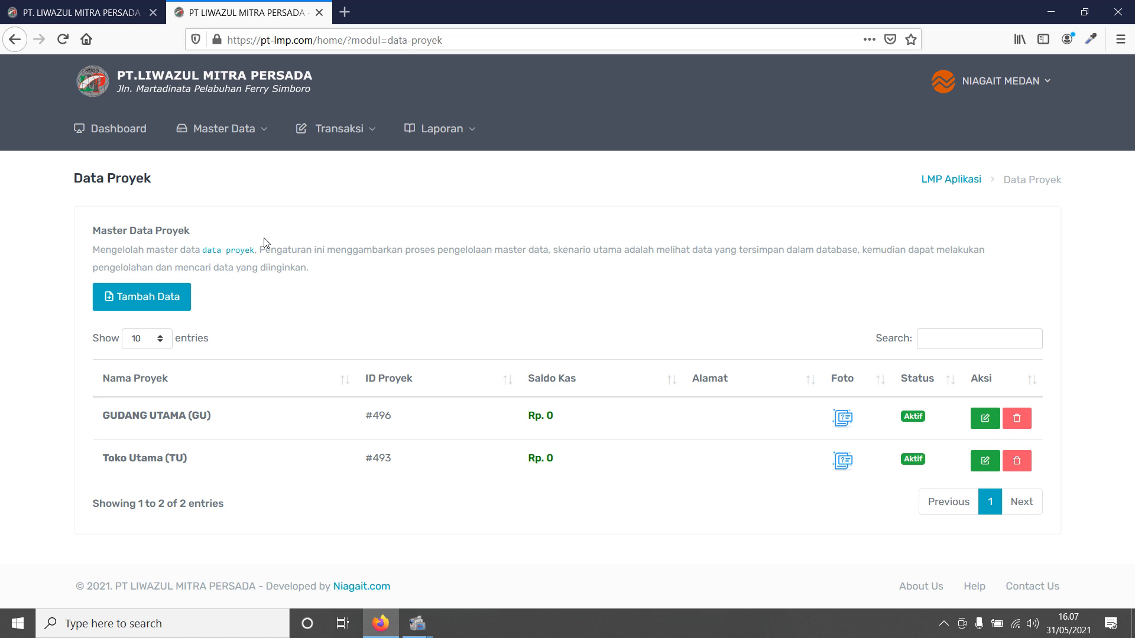
left_click(172, 296)
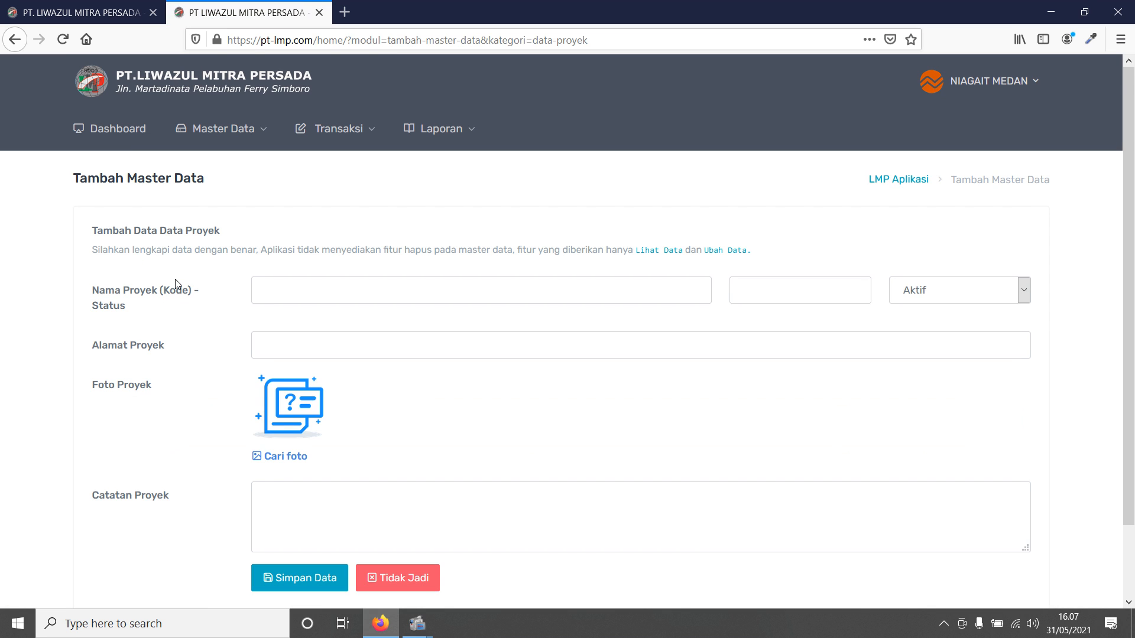
left_click(339, 292)
type("GUDANG")
type("2")
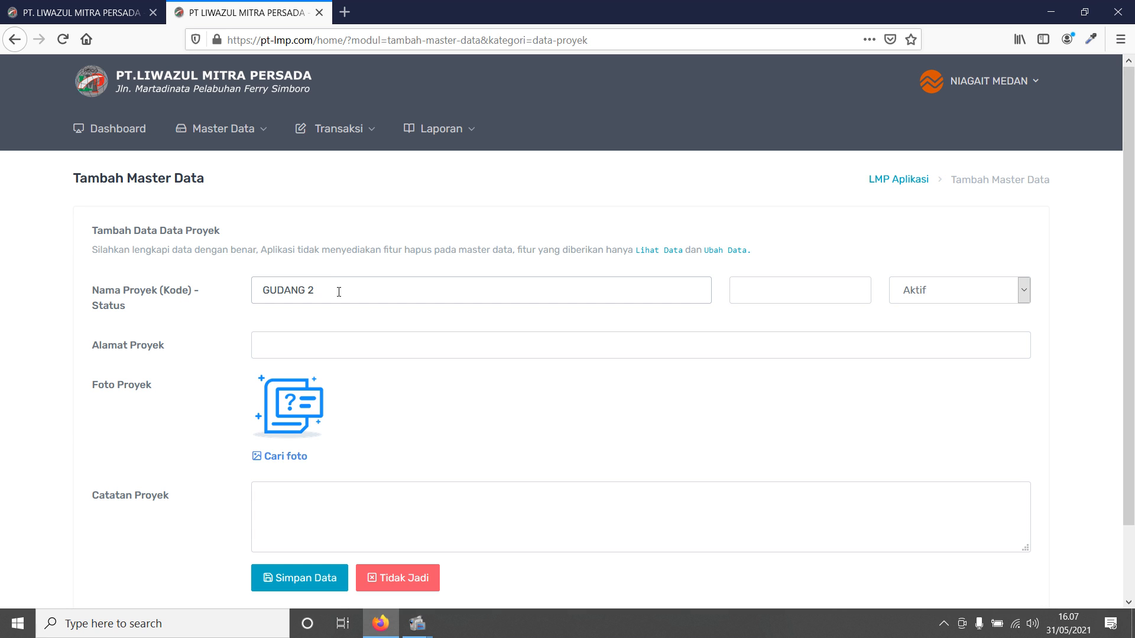
left_click(363, 337)
type("MEDAN")
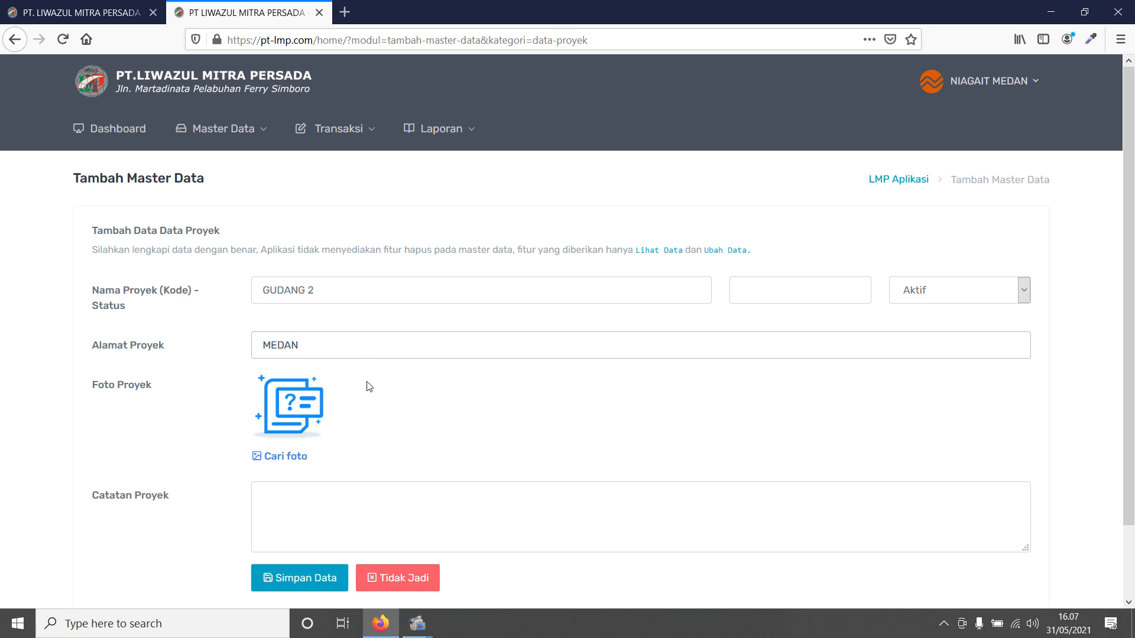
left_click(329, 577)
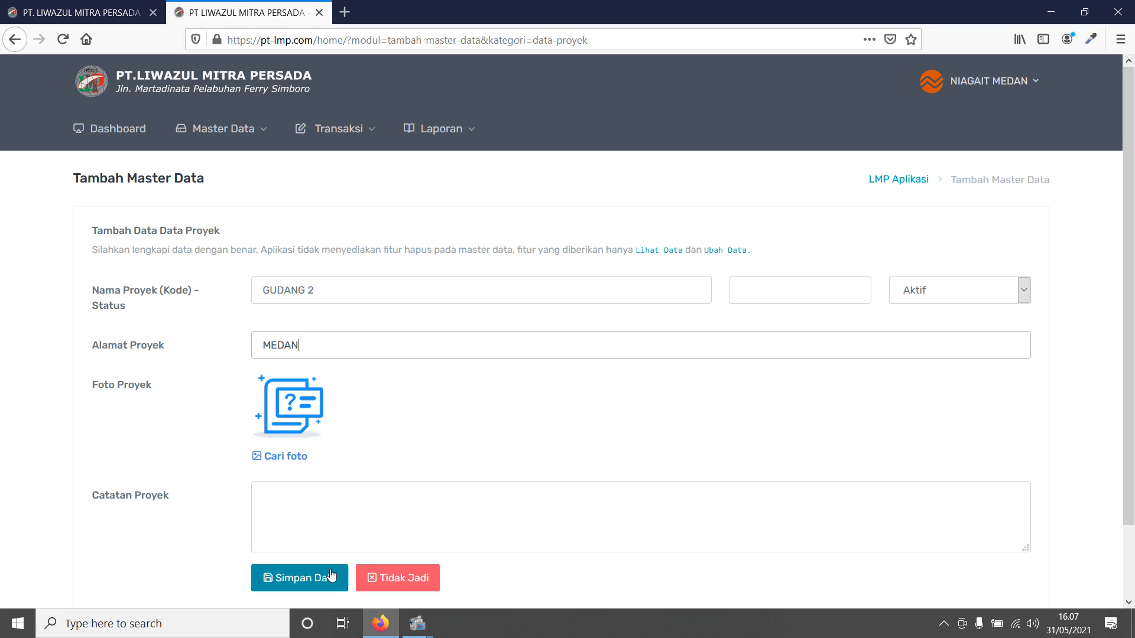
left_click(554, 302)
left_click(569, 415)
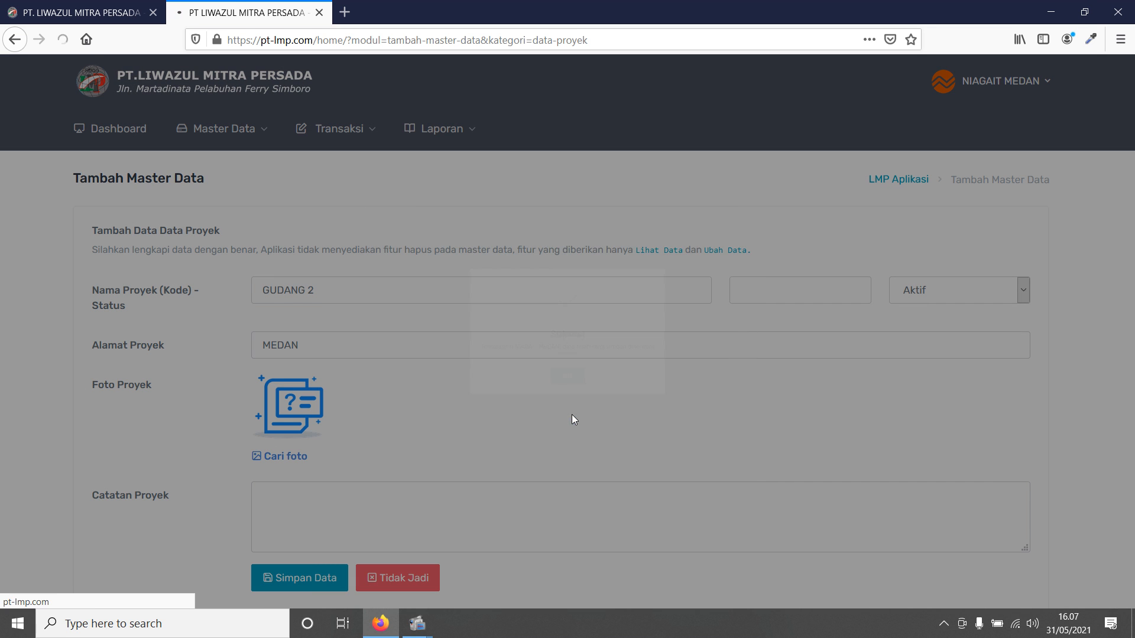
- Set the GUDANG 2 project's code to GB2, save the change, and return to the project list
left_click(225, 128)
left_click(230, 216)
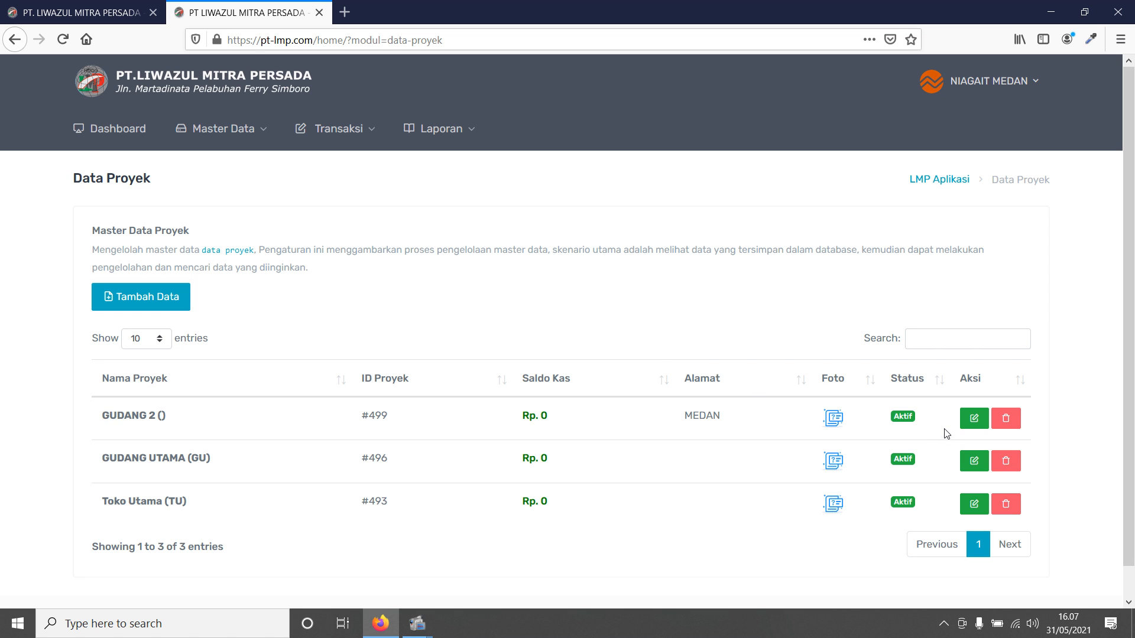
left_click(974, 419)
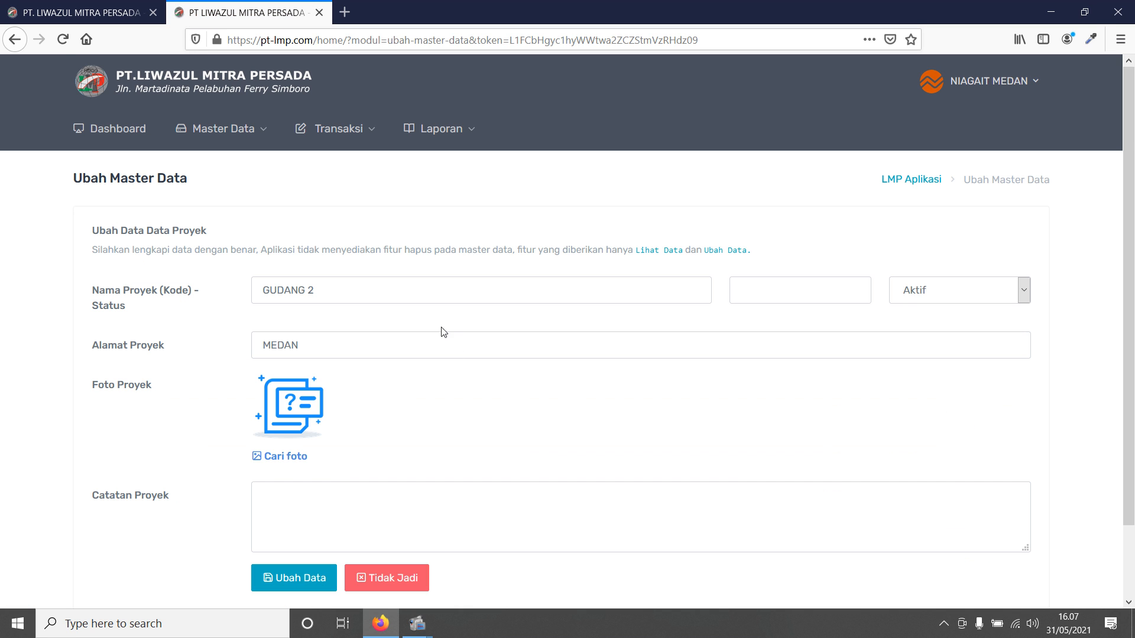
left_click(819, 287)
type("GB2")
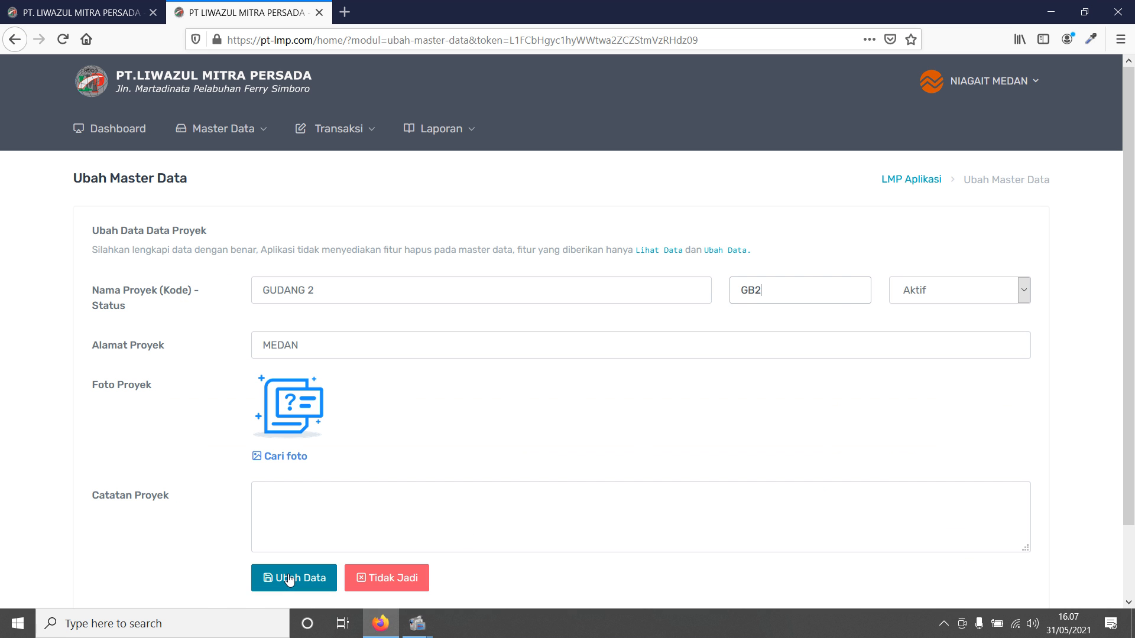
left_click(289, 579)
left_click(556, 291)
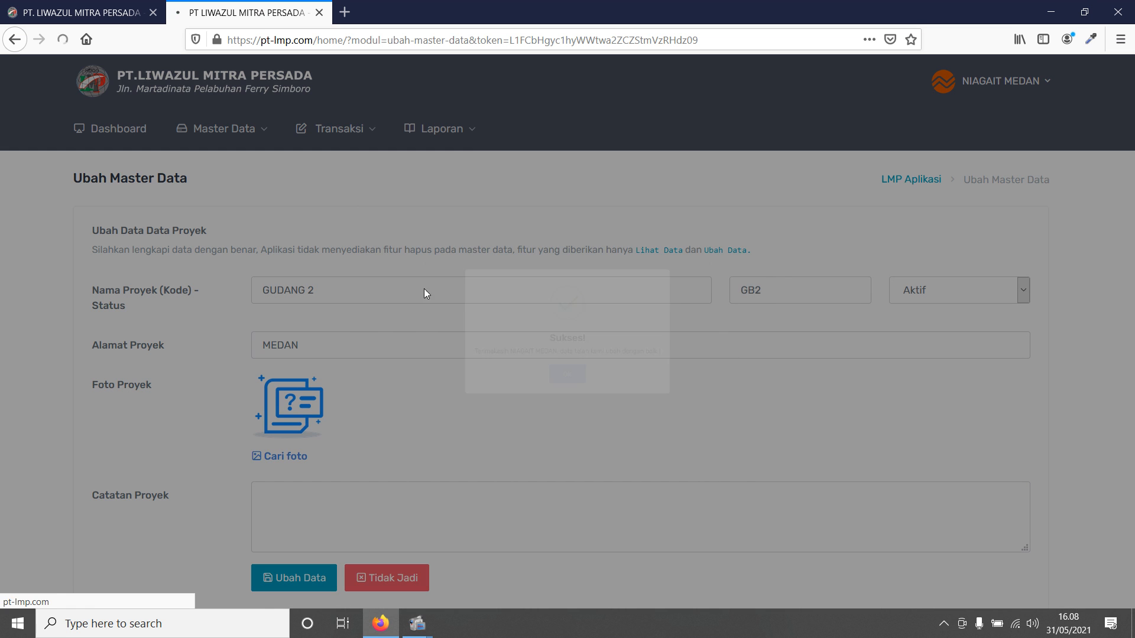
left_click(224, 128)
left_click(225, 213)
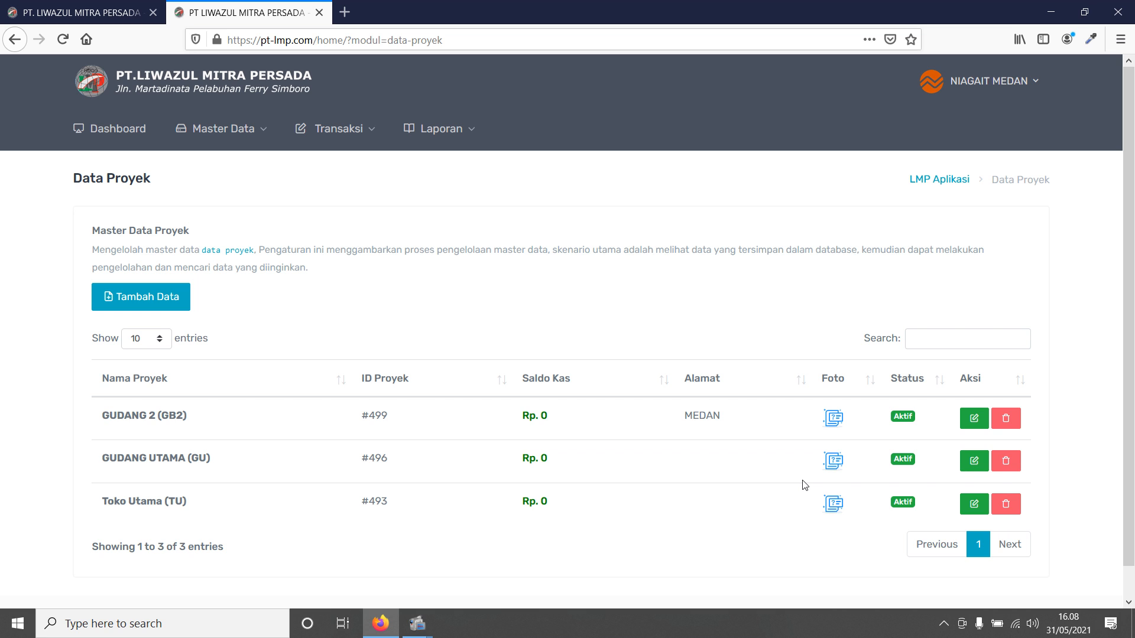
- Open a new purchase order form, pick GUDANG UTAMA as the project to review the choices, and close the form
mouse_move(379, 147)
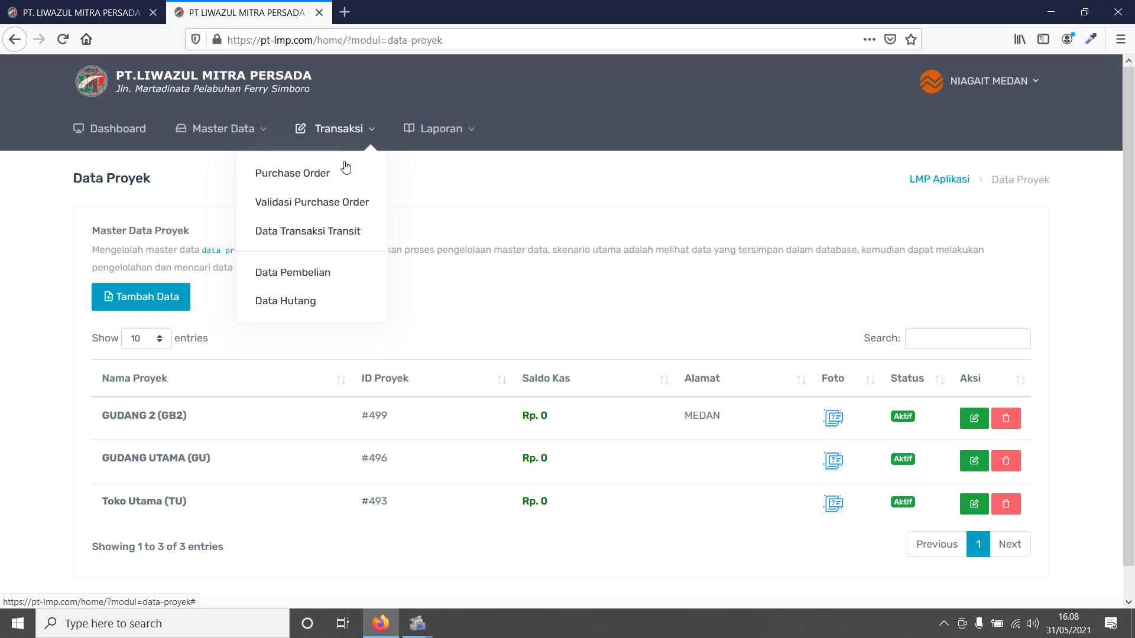
left_click(349, 177)
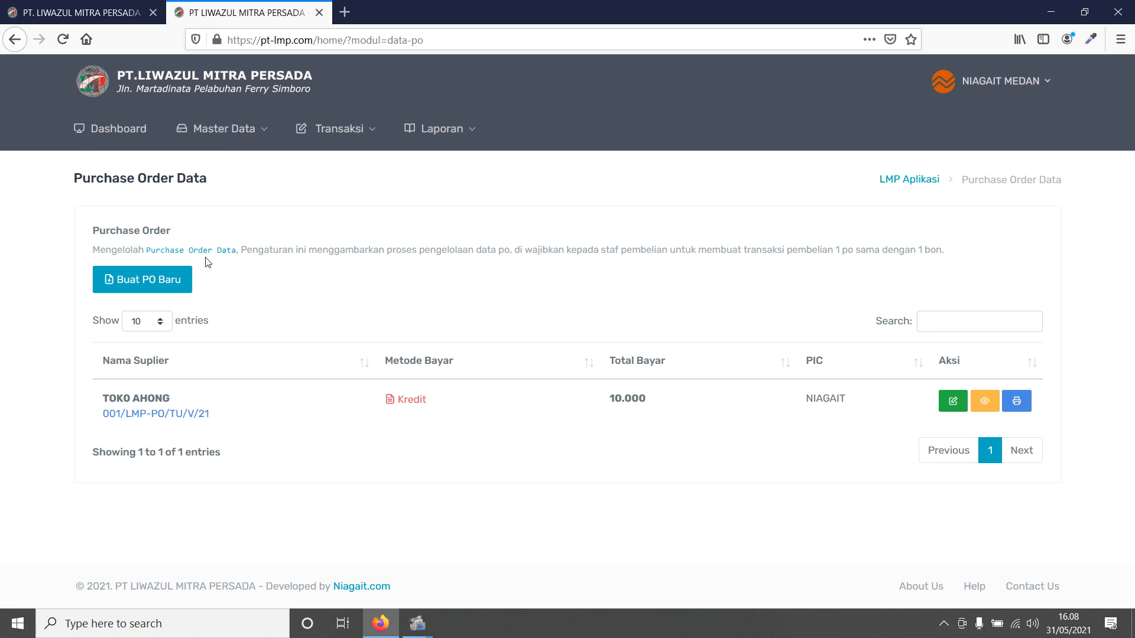
left_click(140, 291)
left_click(520, 371)
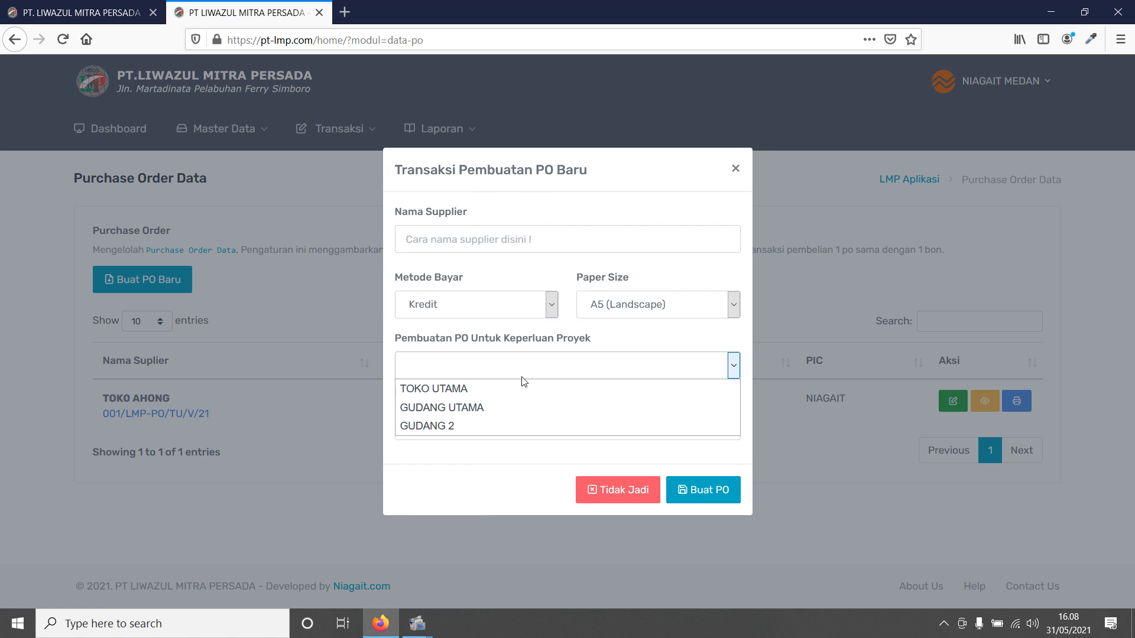
left_click(519, 408)
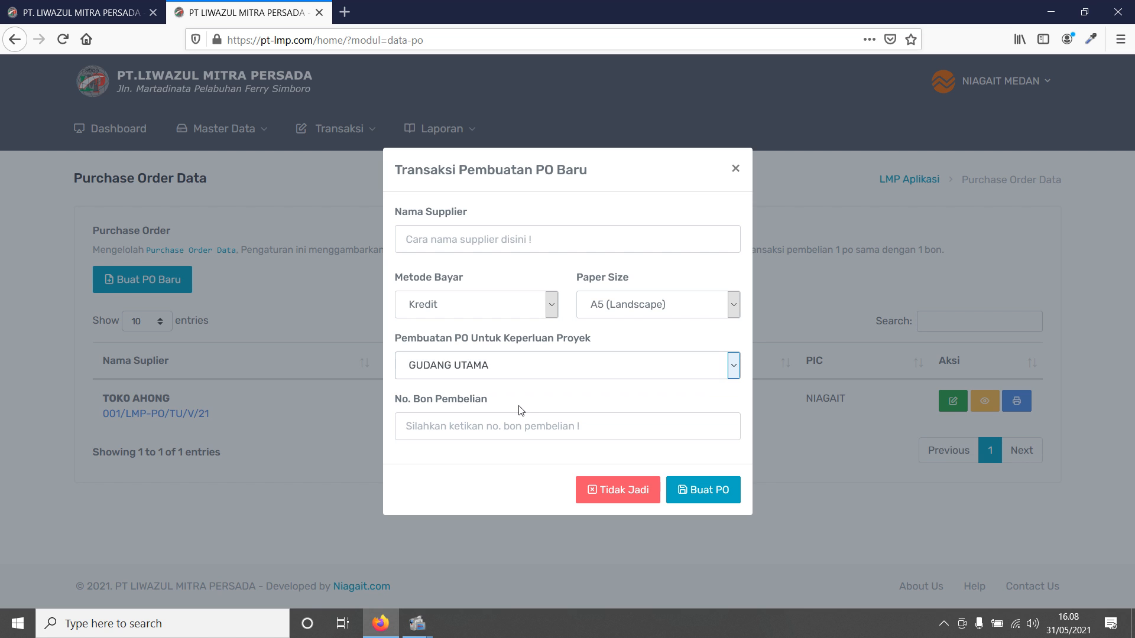
left_click(735, 173)
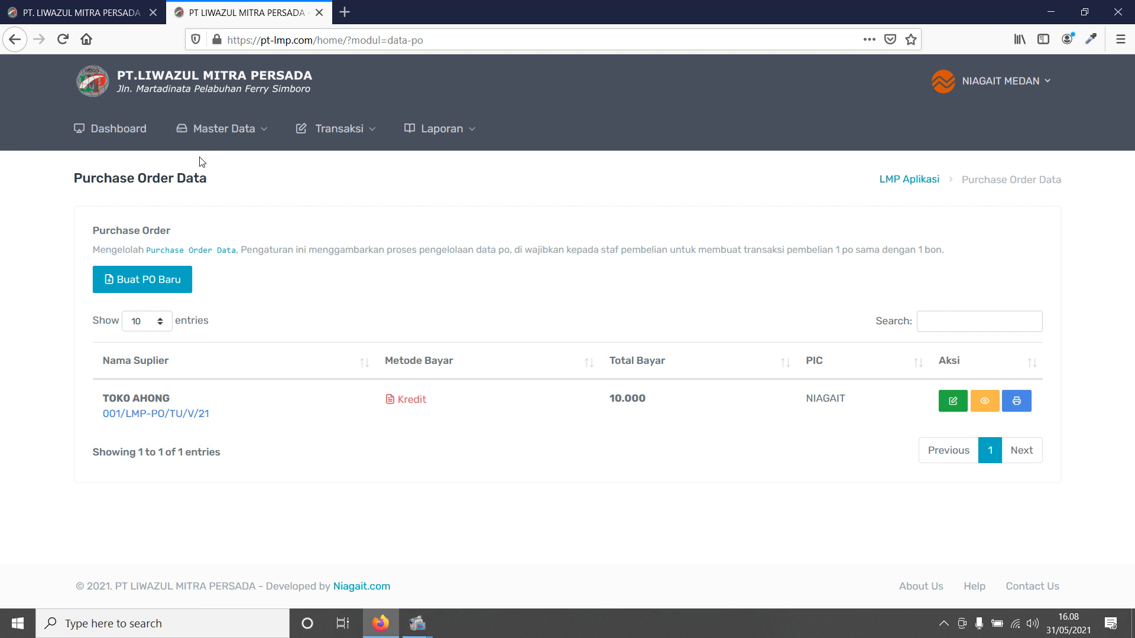
- Browse the project/warehouse and item master data lists
left_click(224, 128)
left_click(224, 217)
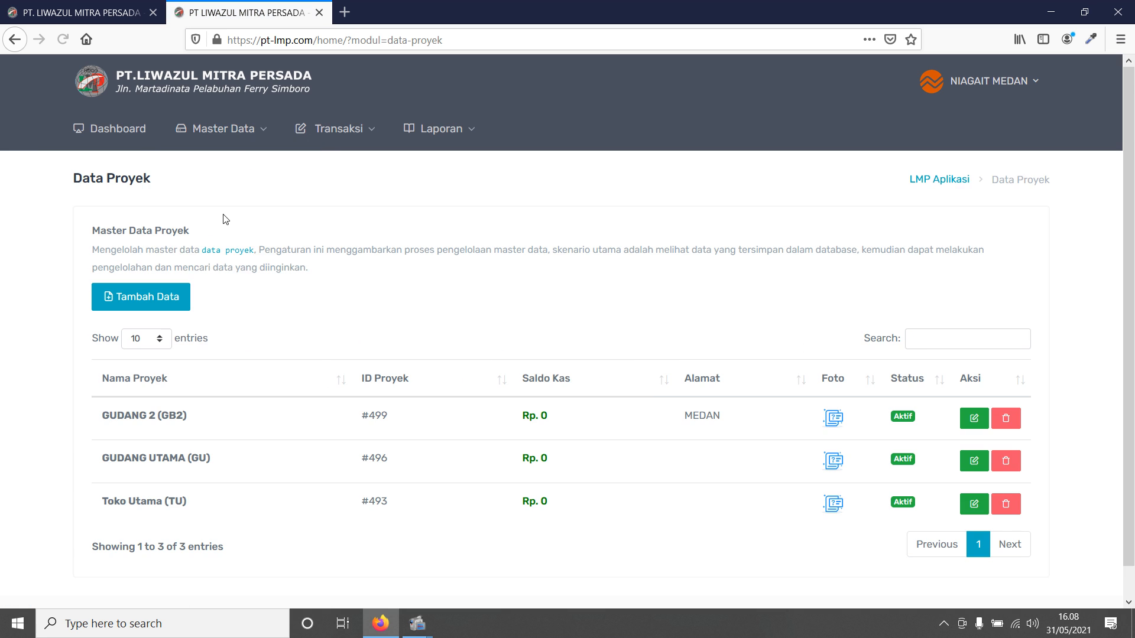
left_click(225, 130)
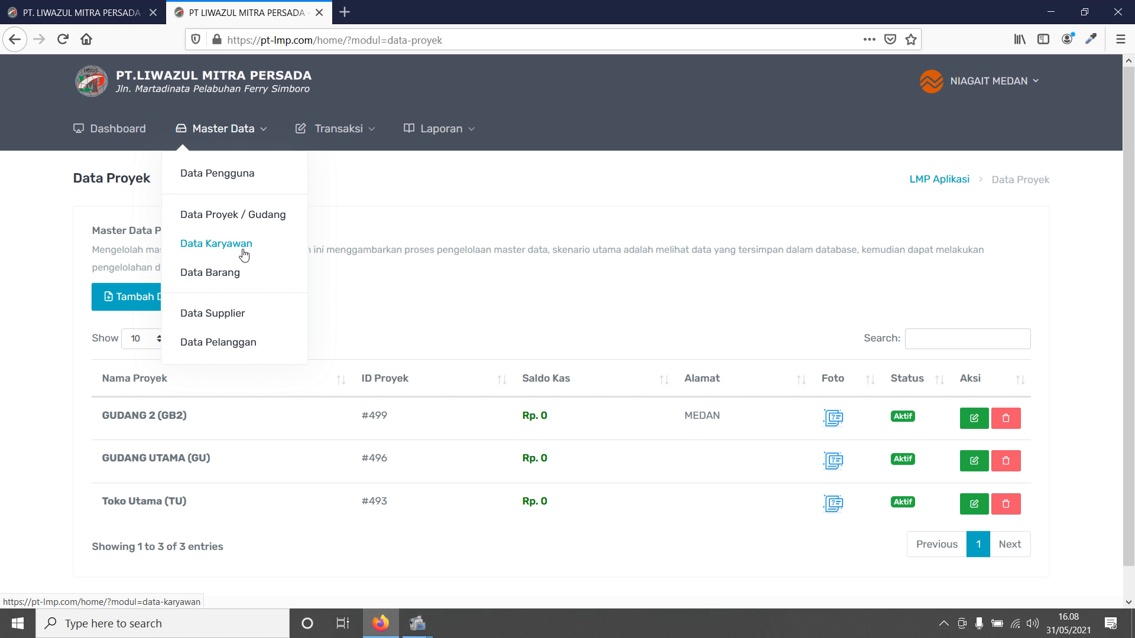
left_click(233, 273)
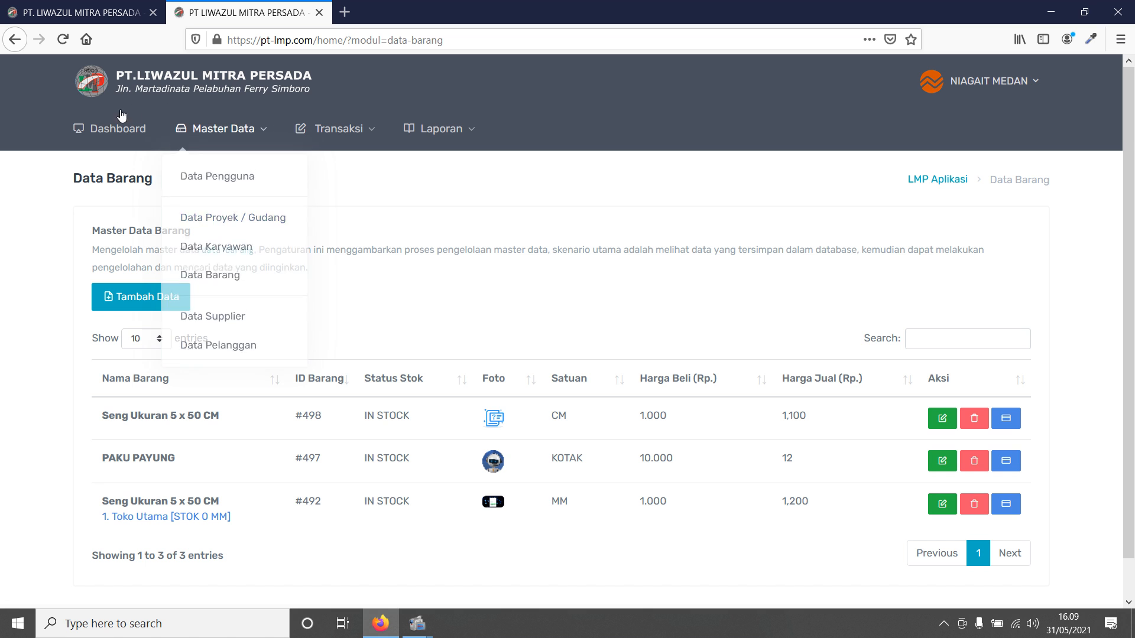
- Open GUDANG UTAMA's project details and add the Seng Ukuran 5 x 50 CM item #492 to its stock
left_click(102, 135)
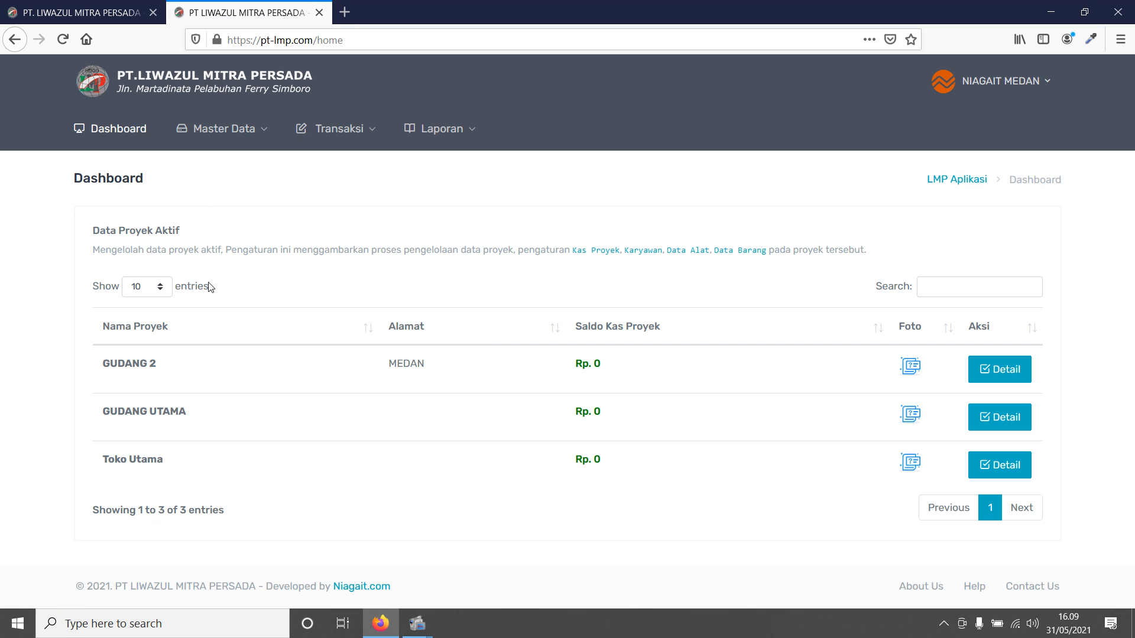
left_click(100, 130)
left_click_drag(101, 459, 167, 453)
left_click(164, 426)
triple_click(165, 426)
left_click(993, 420)
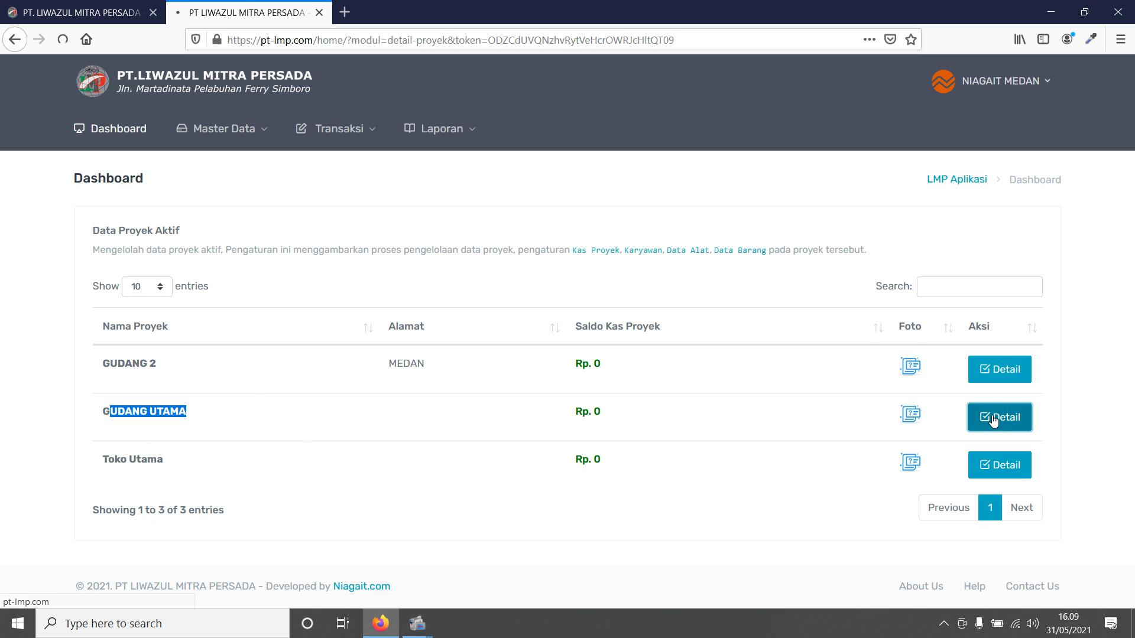
left_click(876, 280)
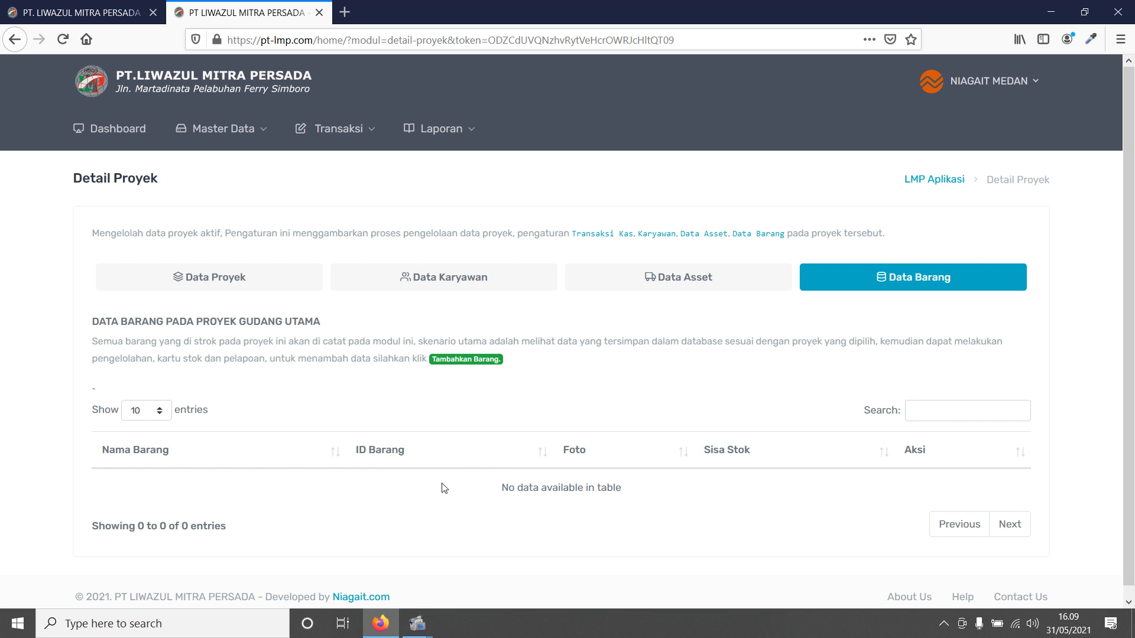
left_click(458, 362)
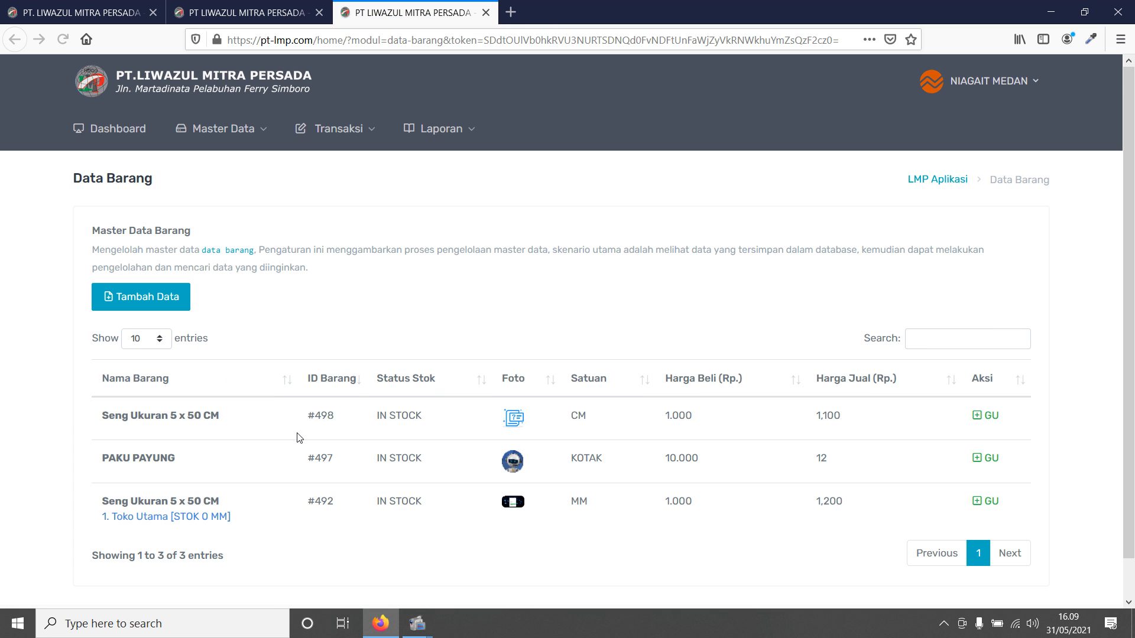
left_click(986, 501)
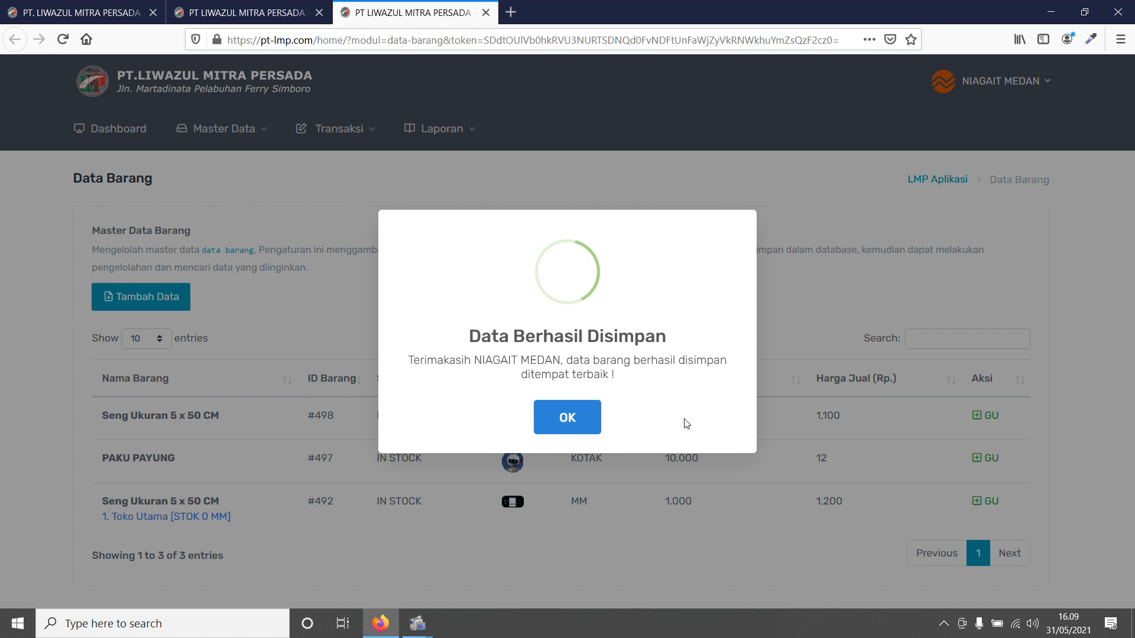
left_click(564, 420)
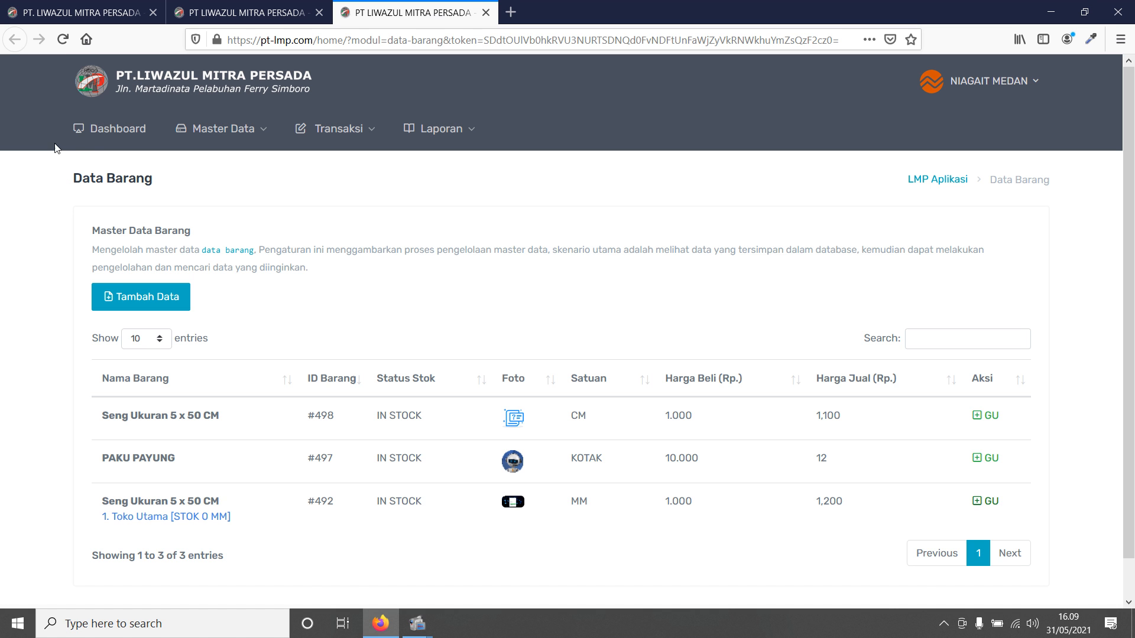
- Review the item master list and each item's stock per project
left_click(96, 134)
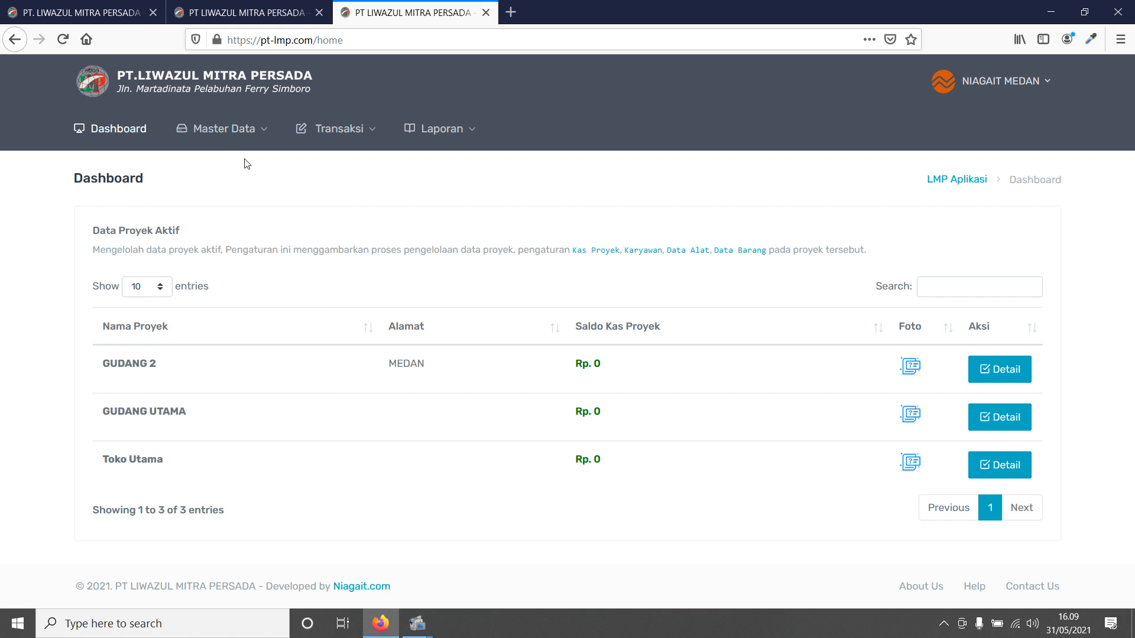
left_click(223, 129)
left_click(228, 273)
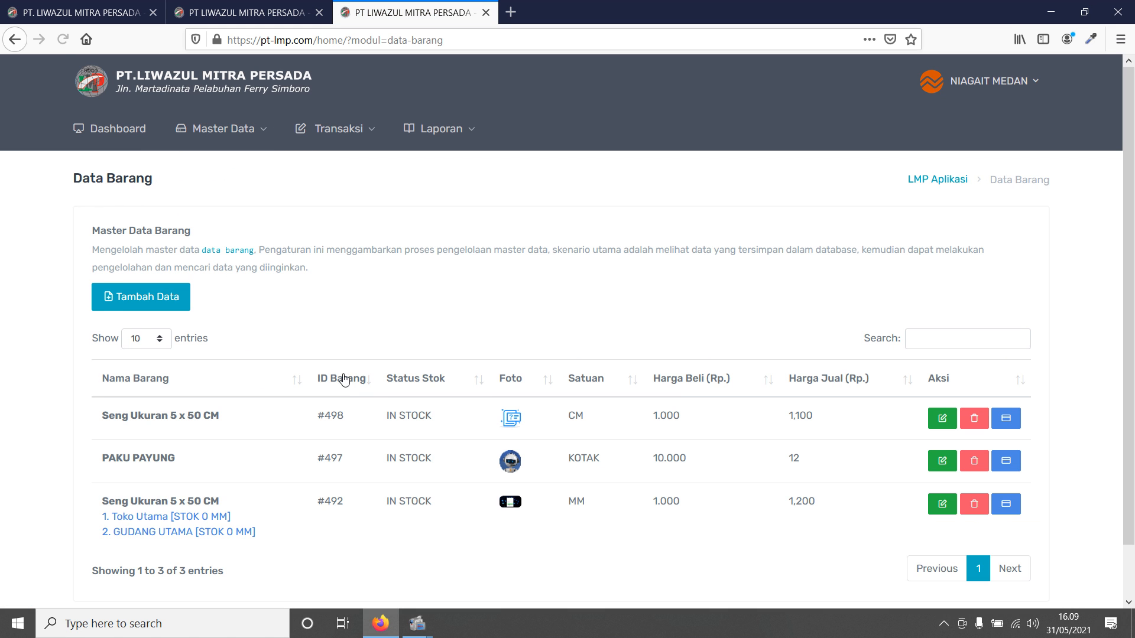
scroll(347, 375, "down", 1)
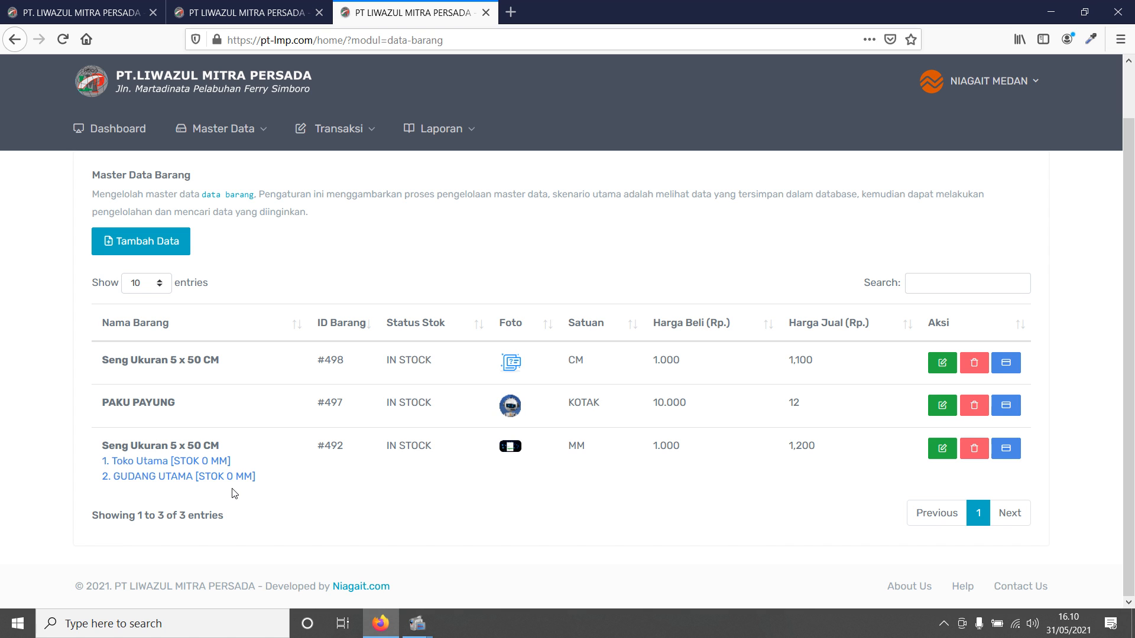
double_click(592, 363)
left_click_drag(101, 447, 219, 448)
double_click(593, 447)
left_click_drag(102, 447, 212, 447)
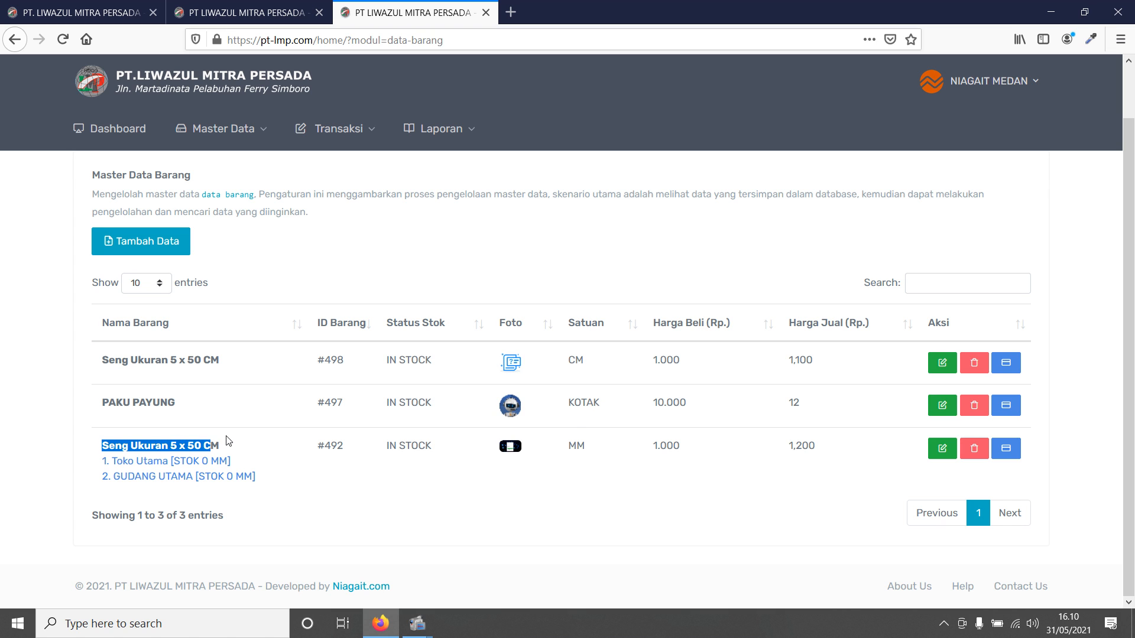
double_click(593, 447)
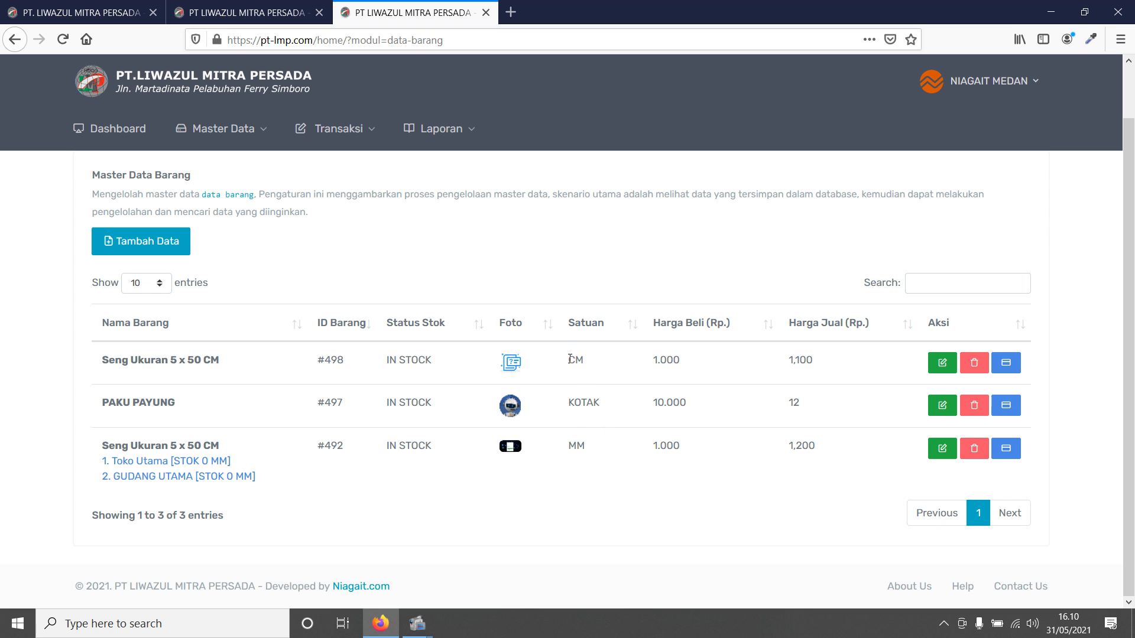
double_click(592, 360)
left_click(229, 140)
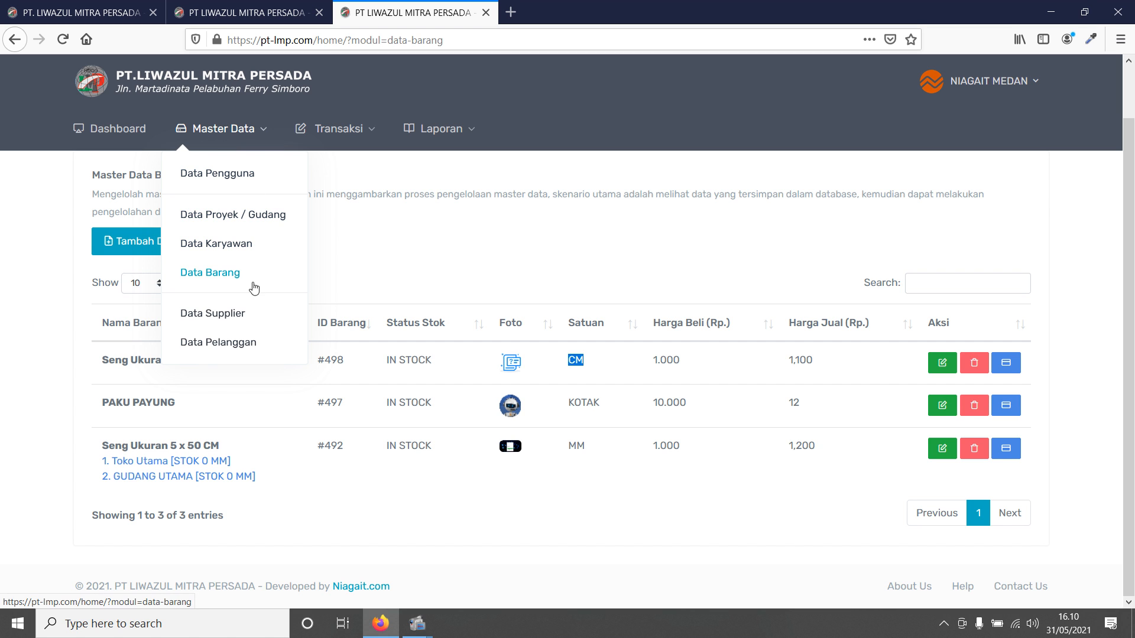
- Browse the supplier and customer lists and open the add customer form without filling it
left_click(239, 317)
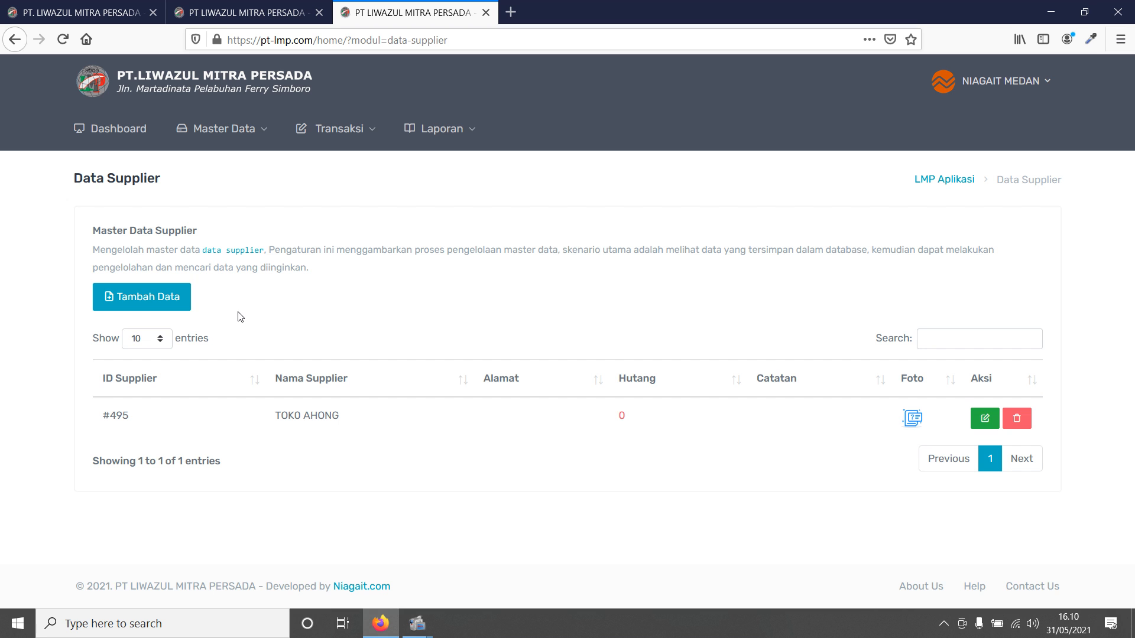
left_click(219, 129)
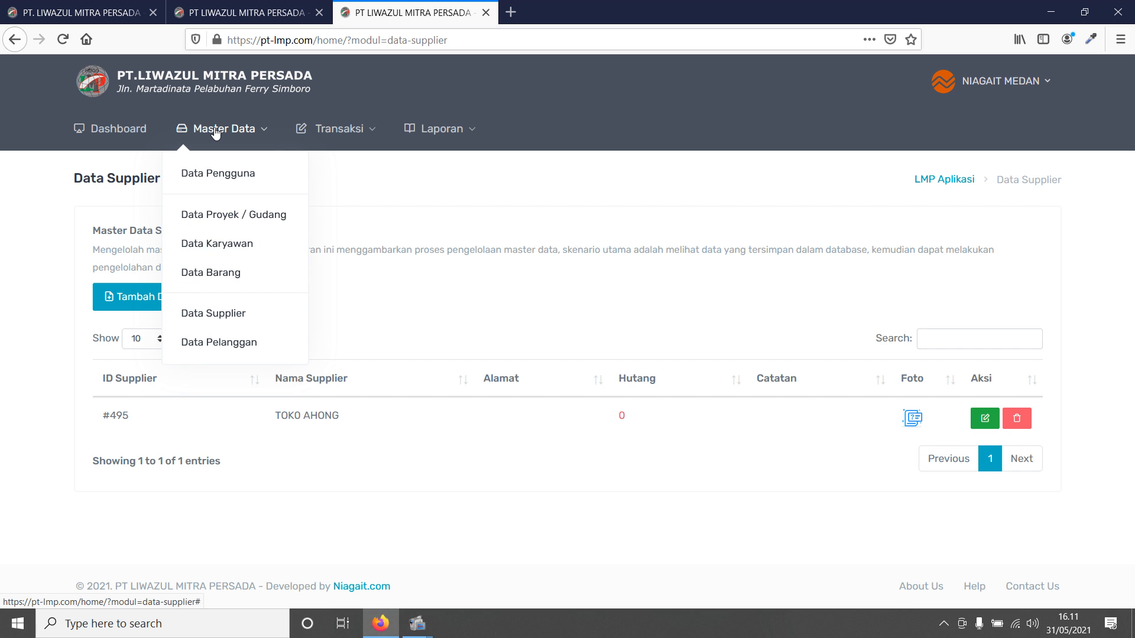
left_click(210, 350)
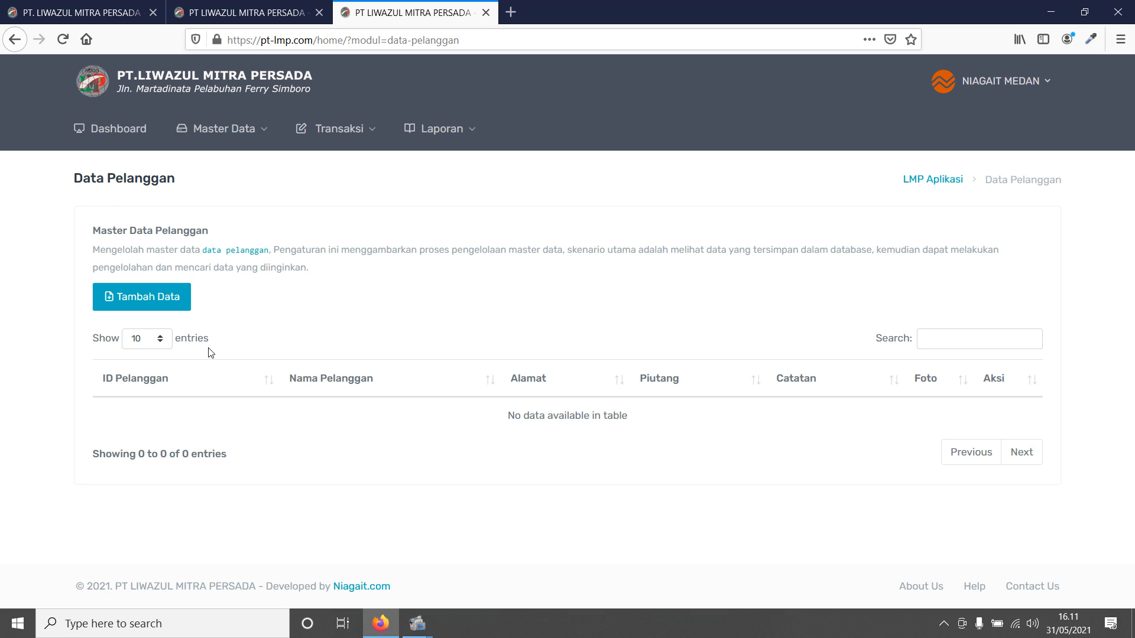
left_click(155, 301)
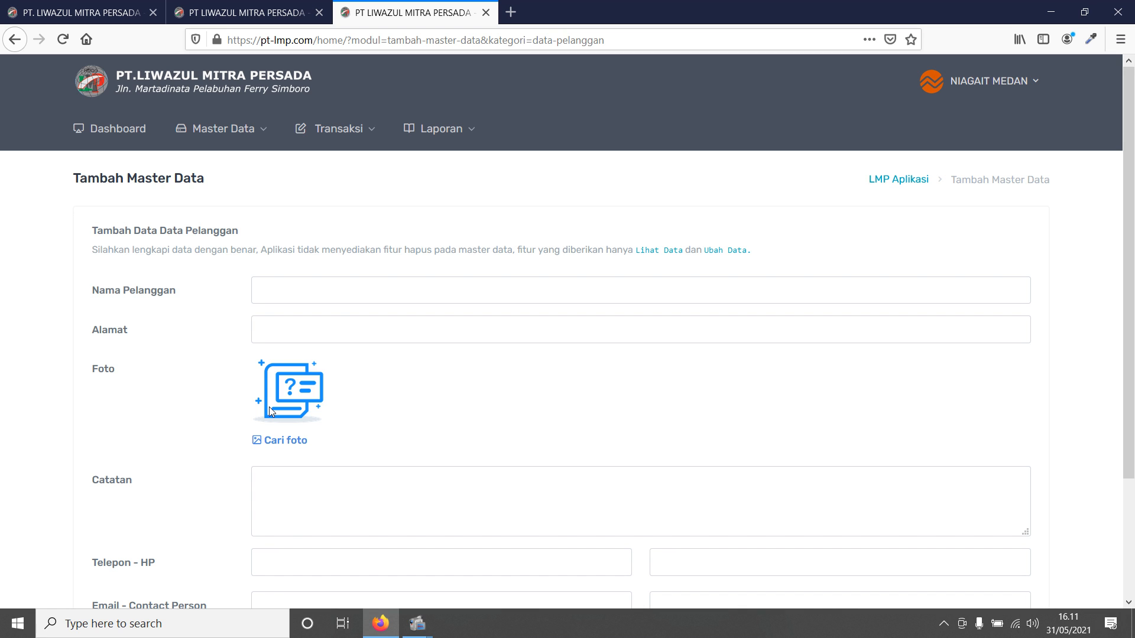
scroll(565, 420, "down", 3)
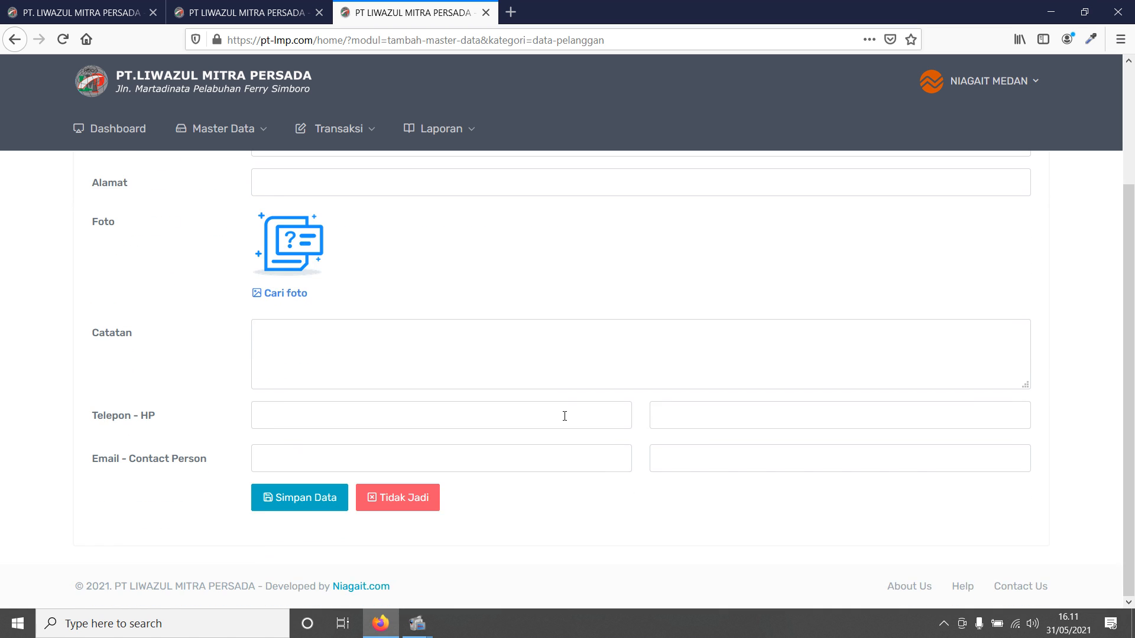
scroll(565, 416, "up", 3)
left_click(252, 151)
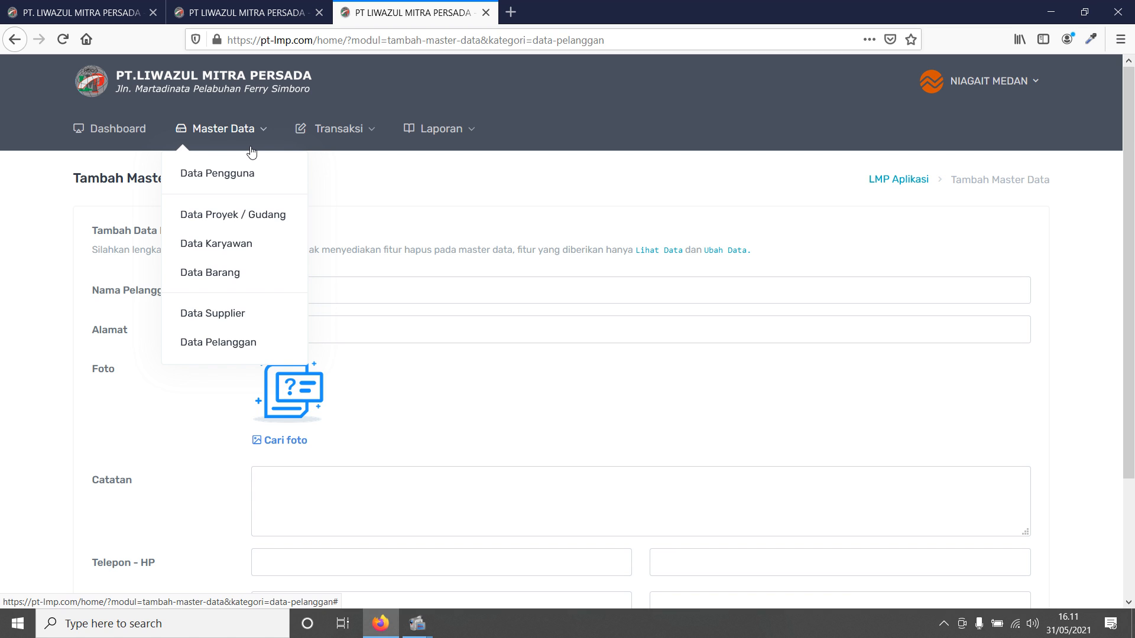
- Print-preview the TOKO AHONG purchase order and close the preview
mouse_move(343, 150)
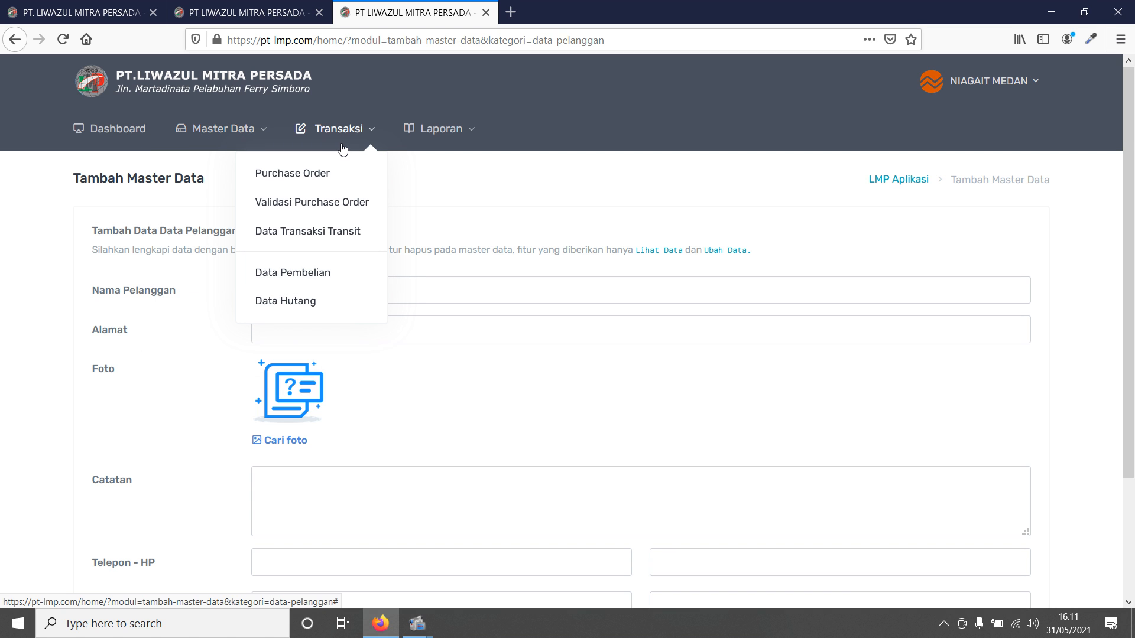
left_click(334, 182)
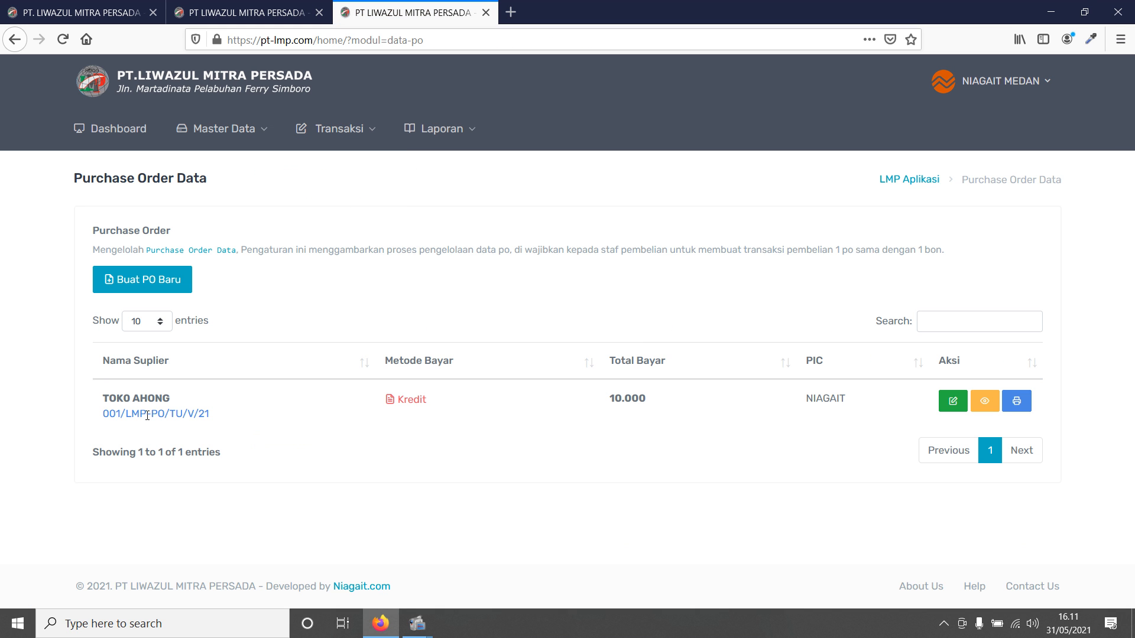
left_click(1020, 401)
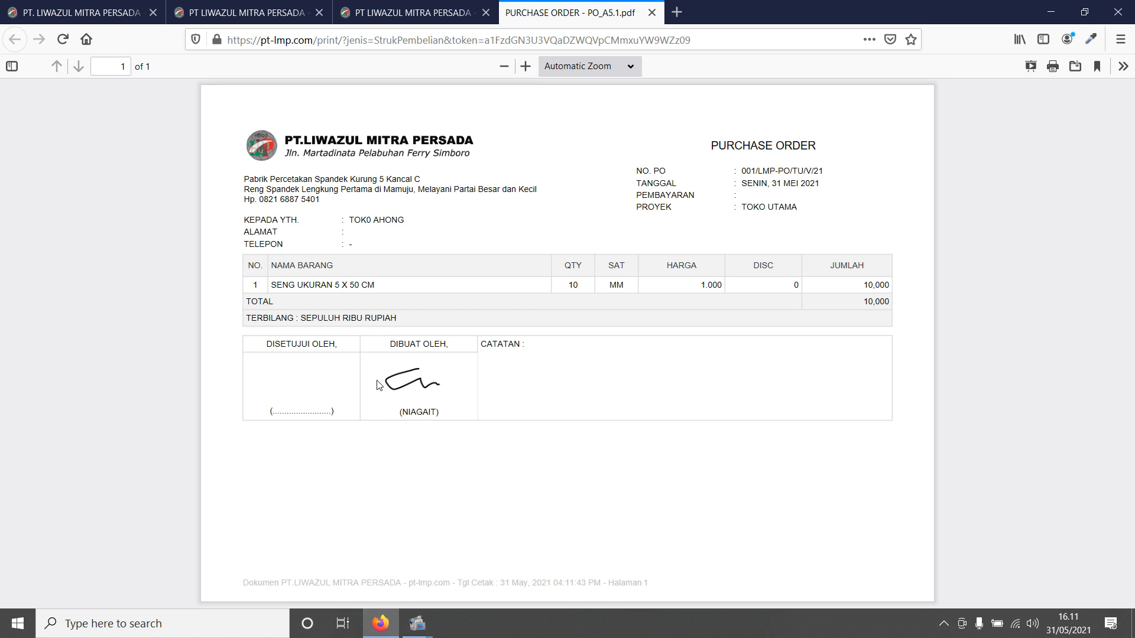
left_click(650, 13)
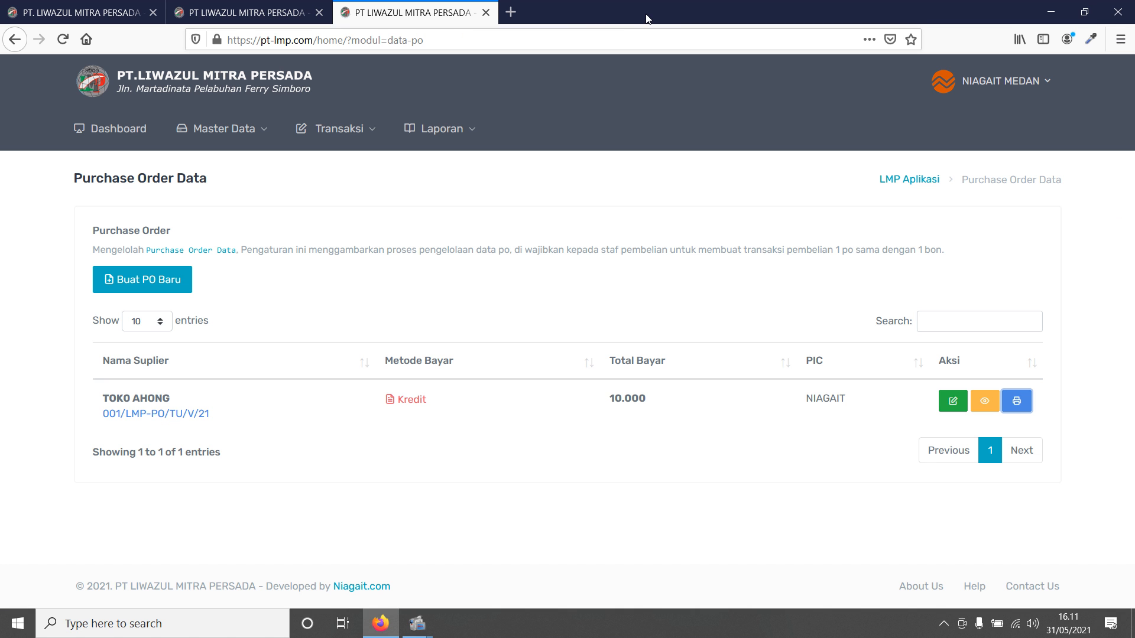
- Redraw the current user's signature from the profile edit page and save it
left_click(1037, 80)
left_click(1010, 158)
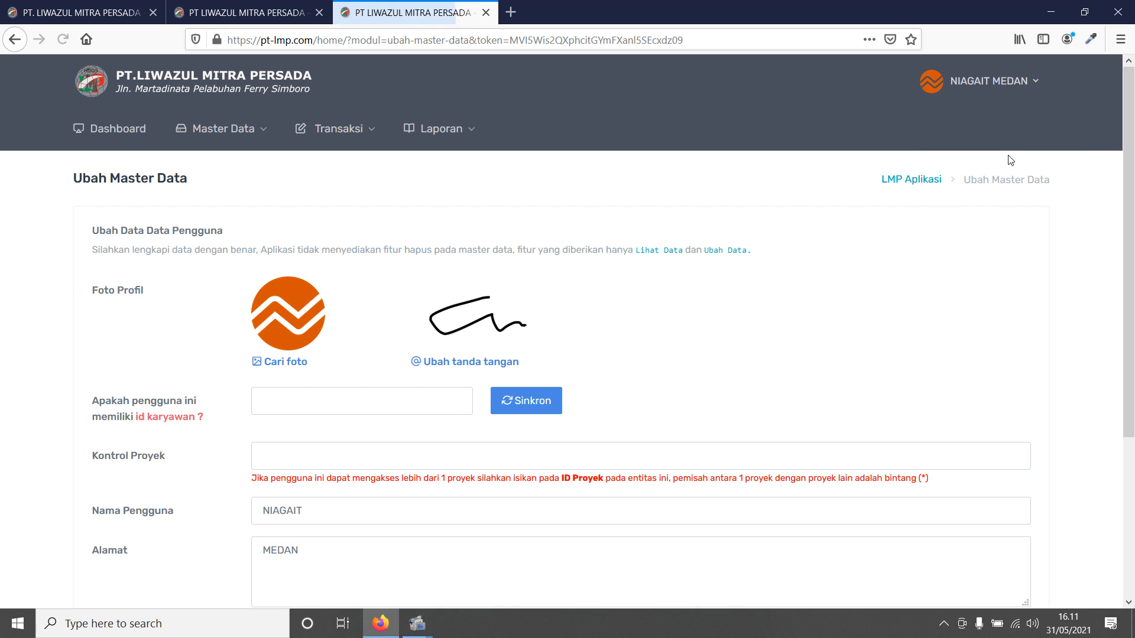
left_click(429, 363)
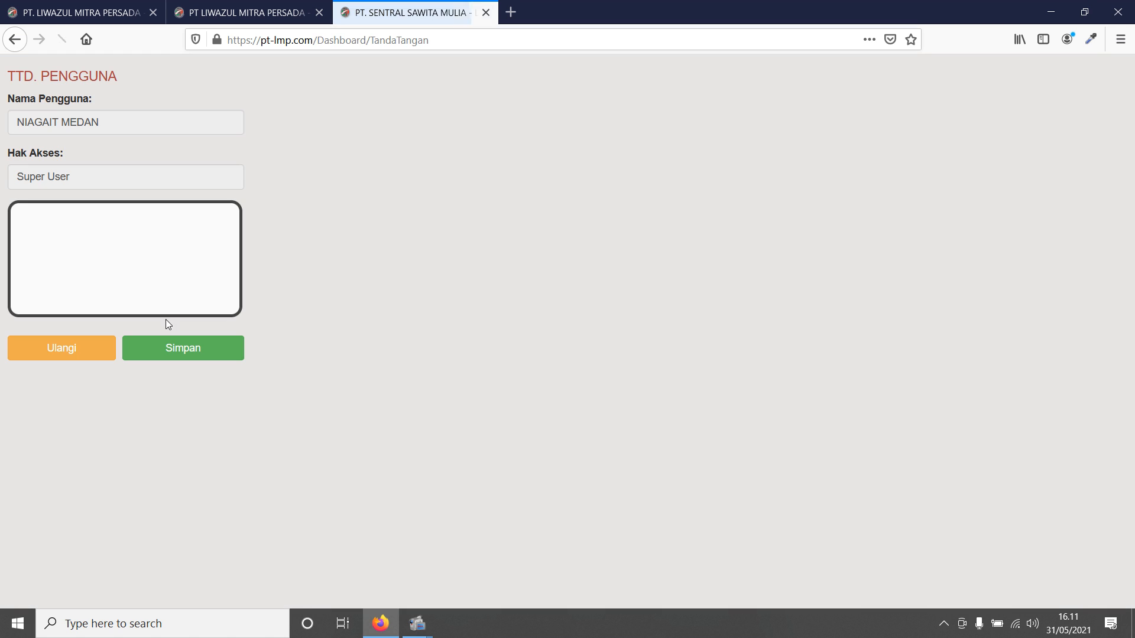
mouse_move(82, 219)
left_mouse_down()
mouse_move(10, 279)
mouse_move(244, 269)
left_mouse_up()
left_click(213, 352)
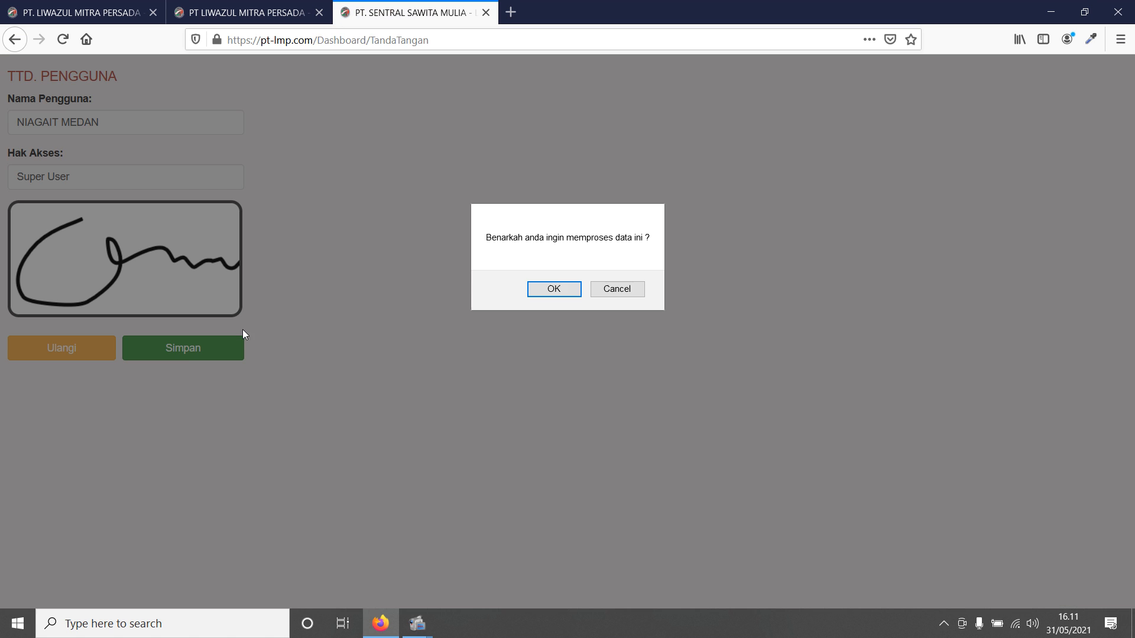
left_click(553, 288)
left_click(650, 294)
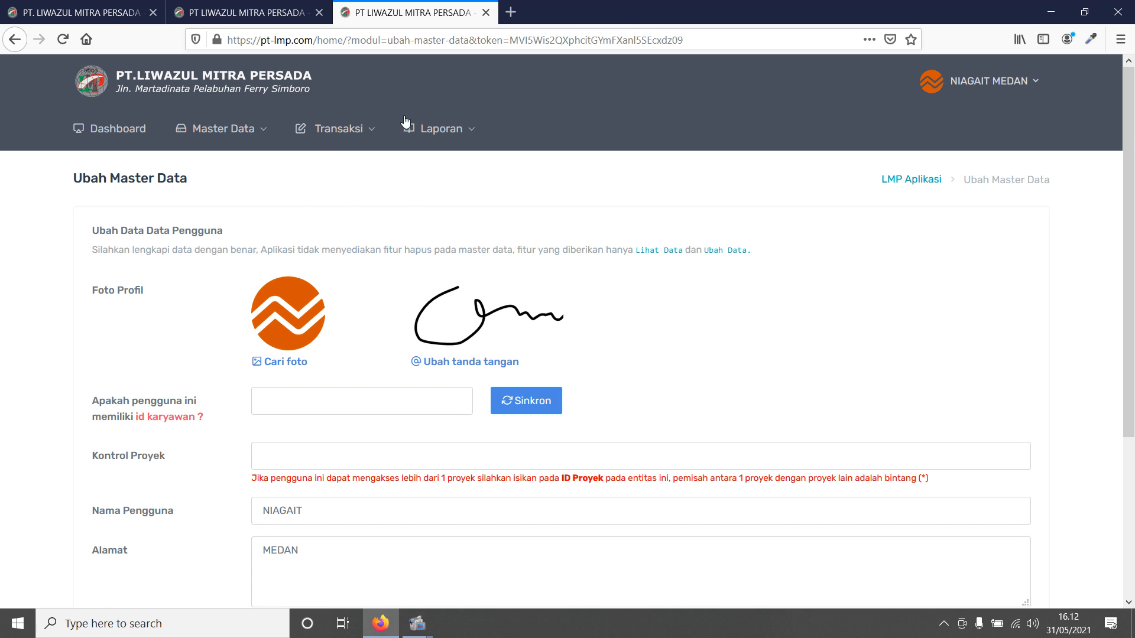
- Reopen the TOKO AHONG purchase order's print preview and close it
left_click(339, 128)
left_click(323, 172)
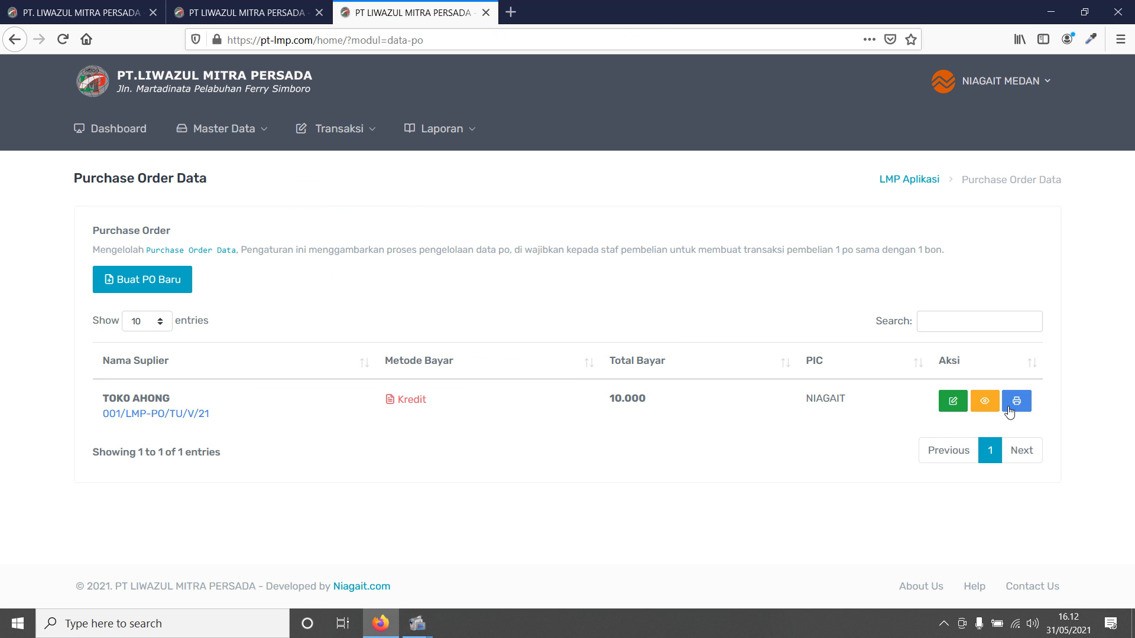
left_click(1016, 401)
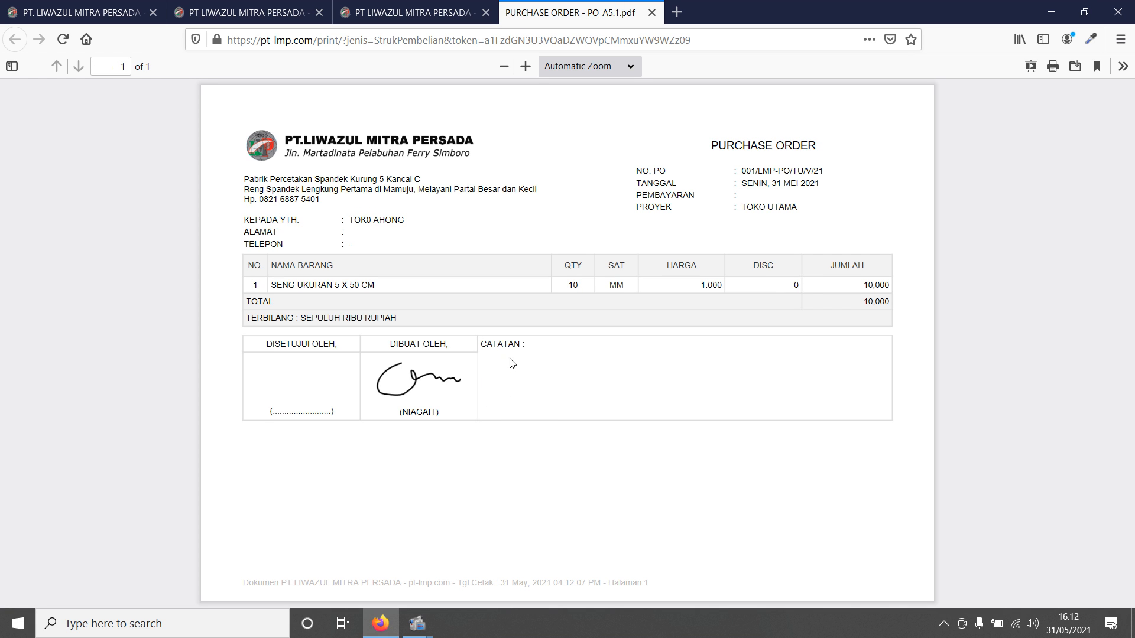
left_click(652, 12)
mouse_move(339, 129)
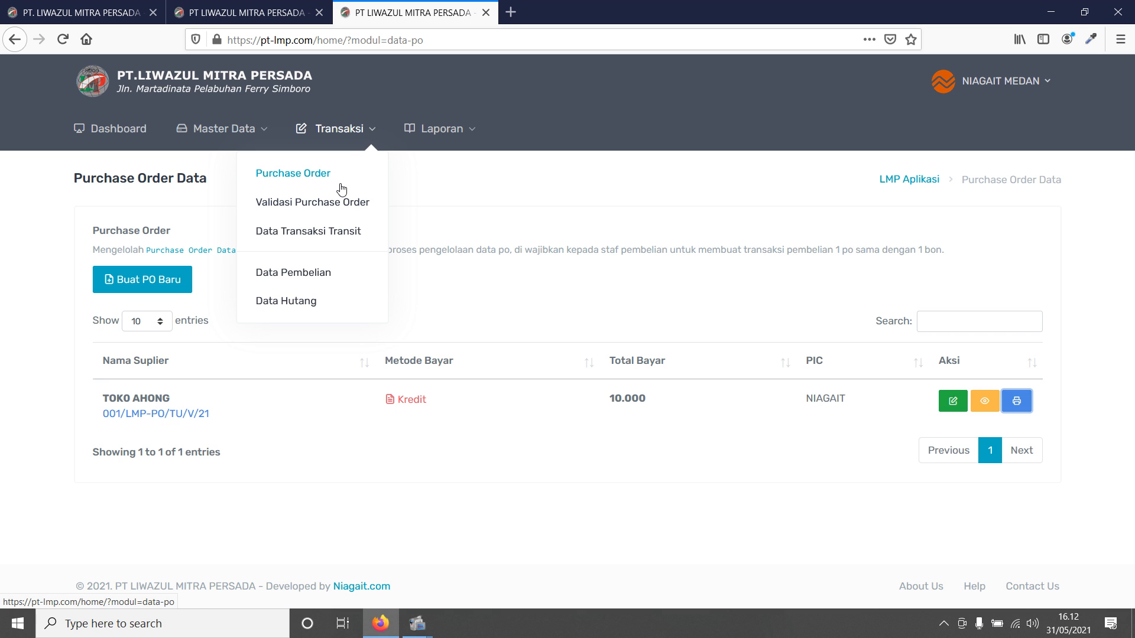
mouse_move(223, 128)
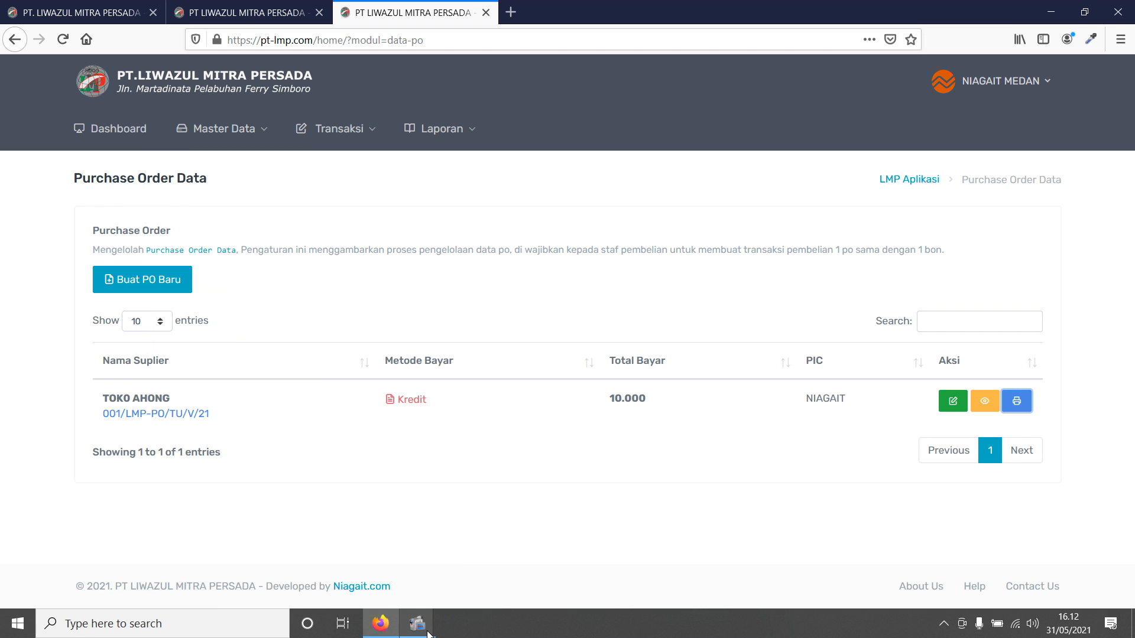
mouse_move(427, 633)
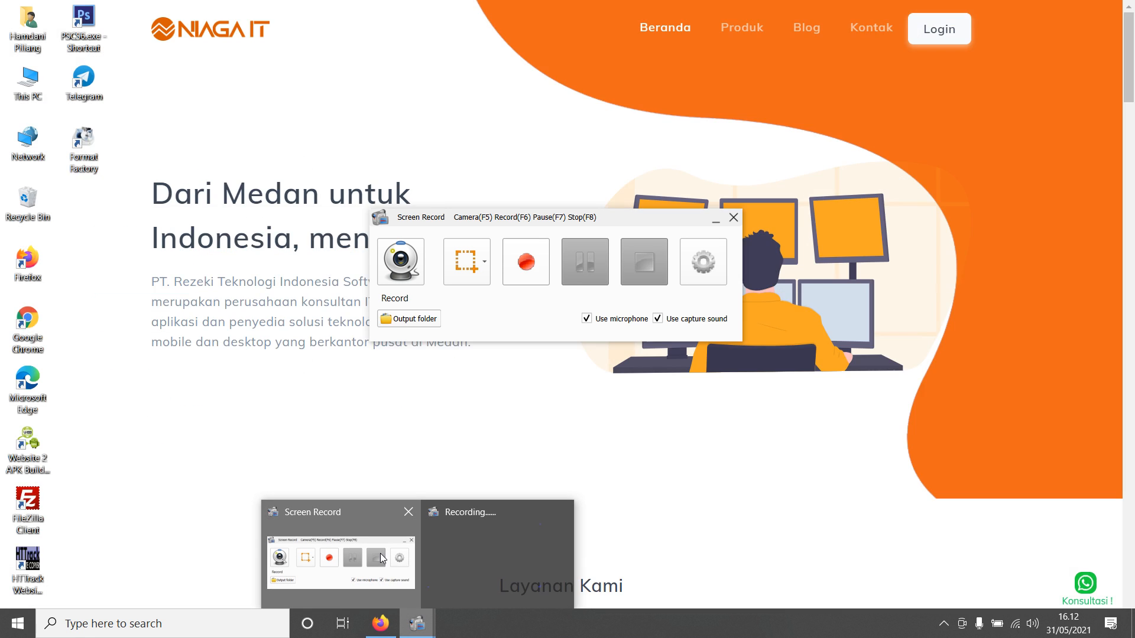
left_click(341, 564)
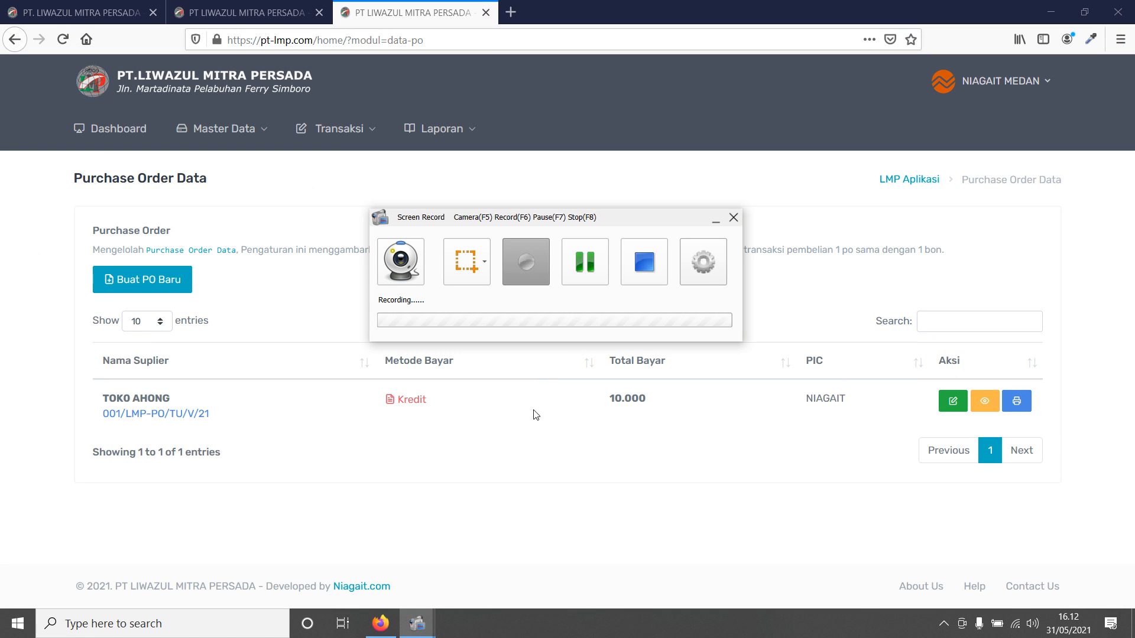